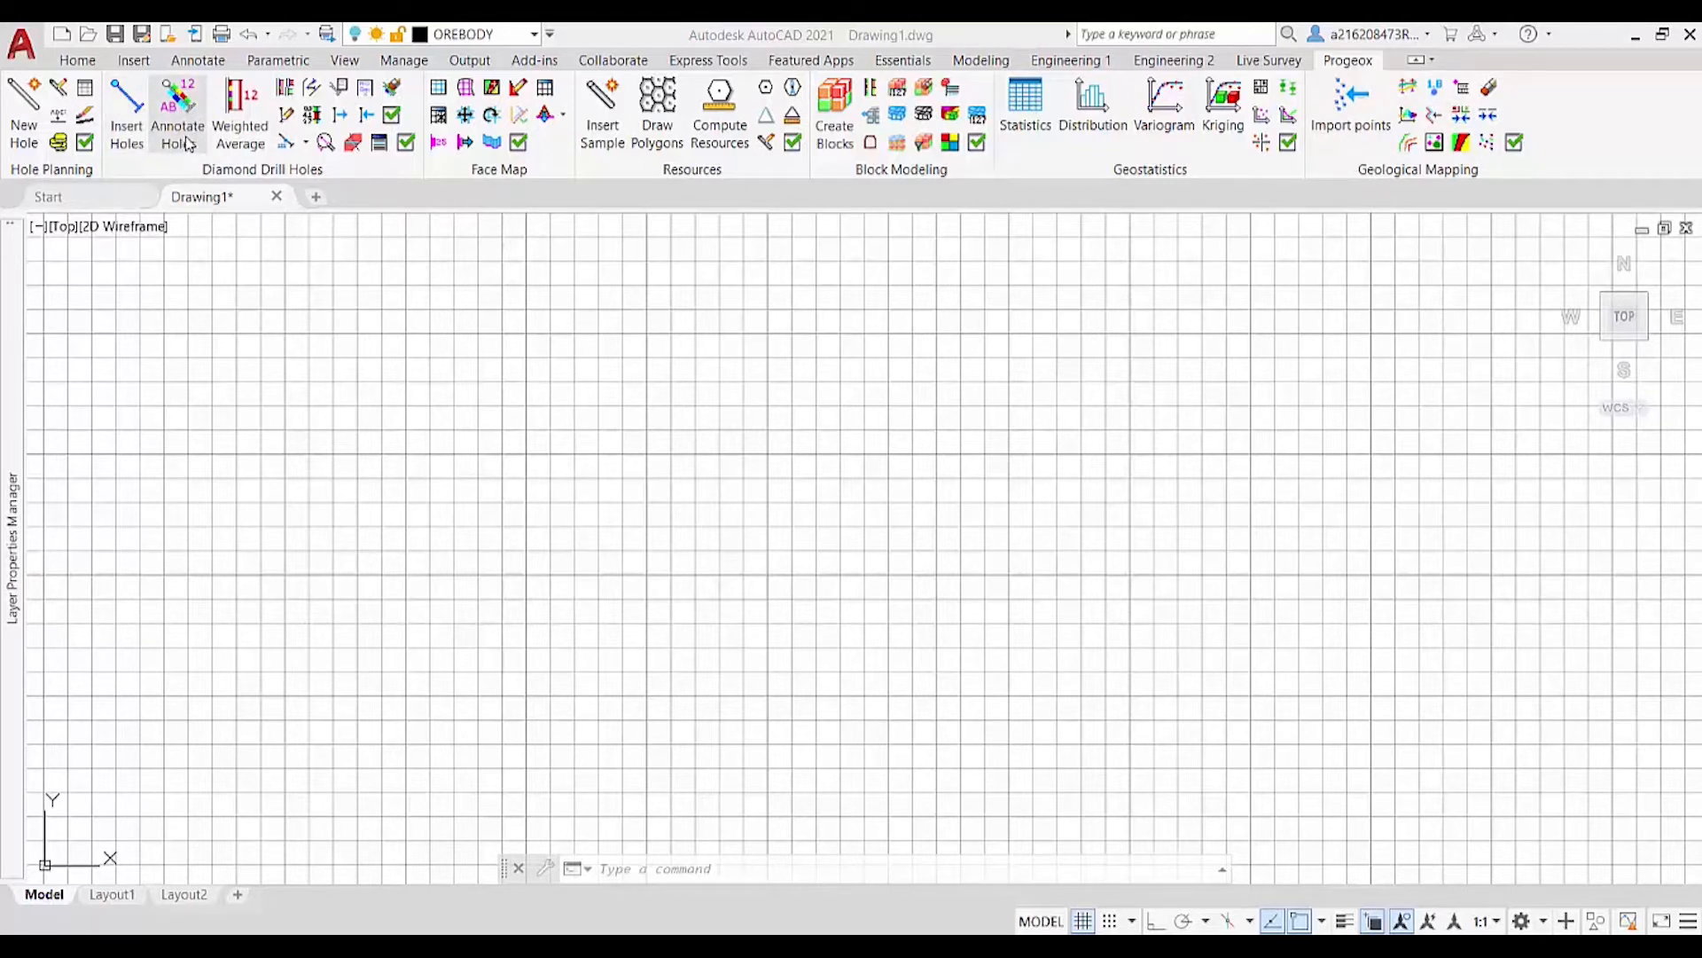
Step: Turn on the DDH, ANNOTATION and OREBODY layers
mouse_move(22, 443)
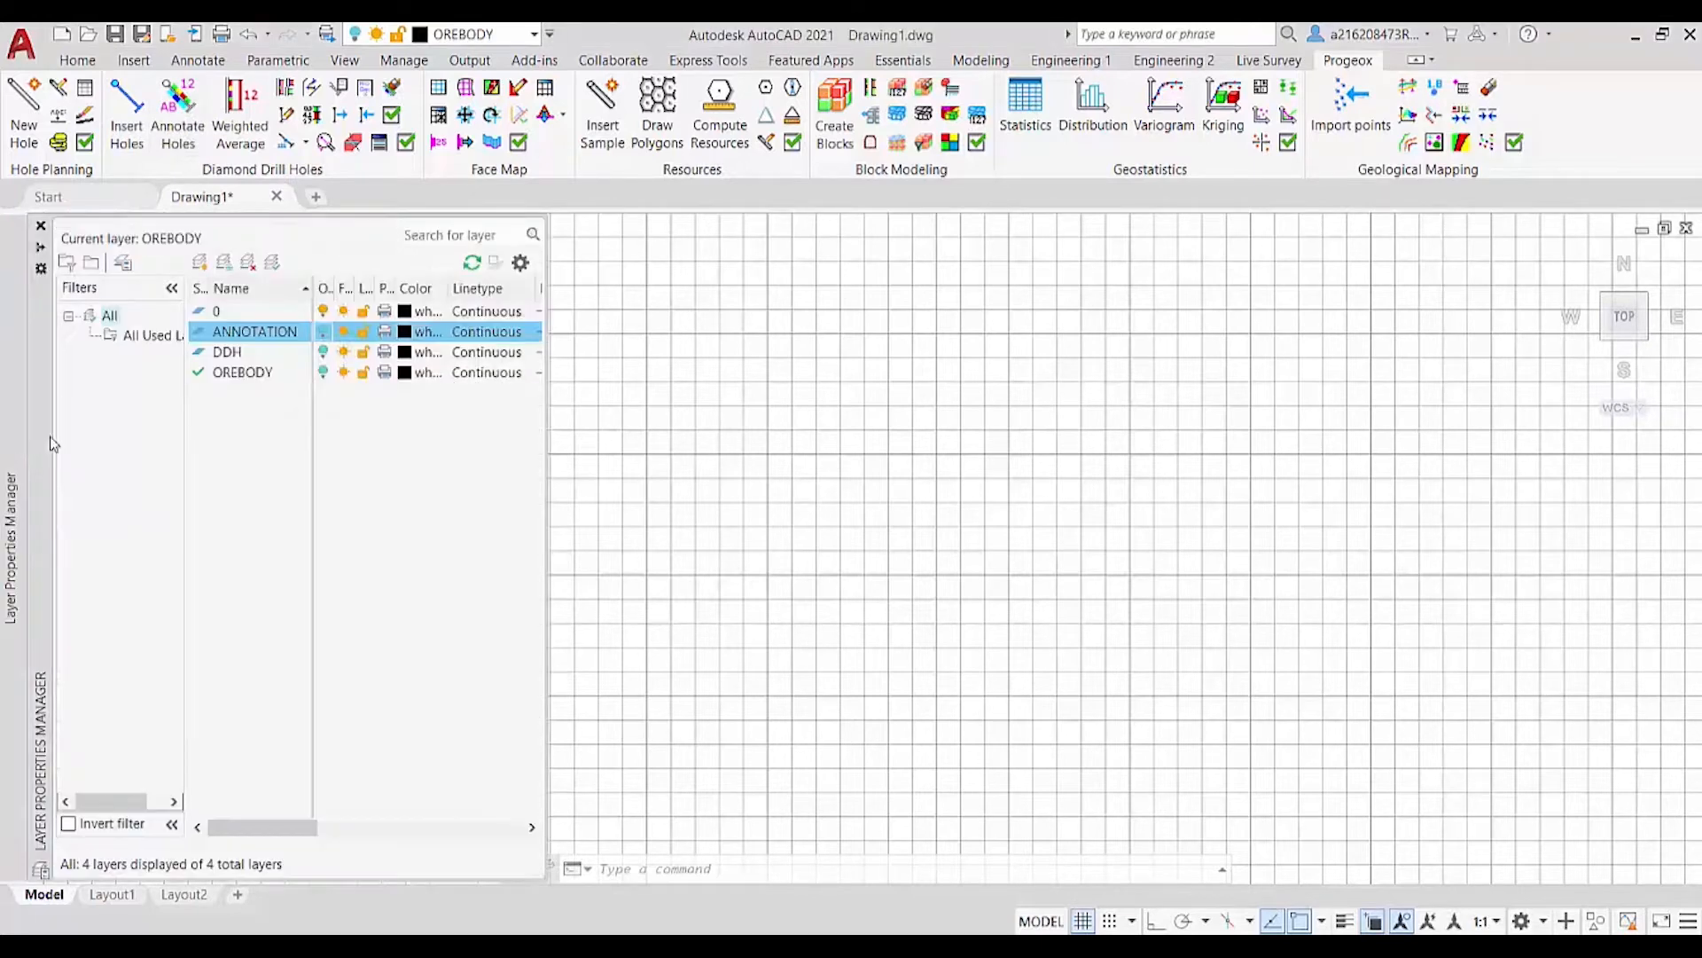
click(323, 352)
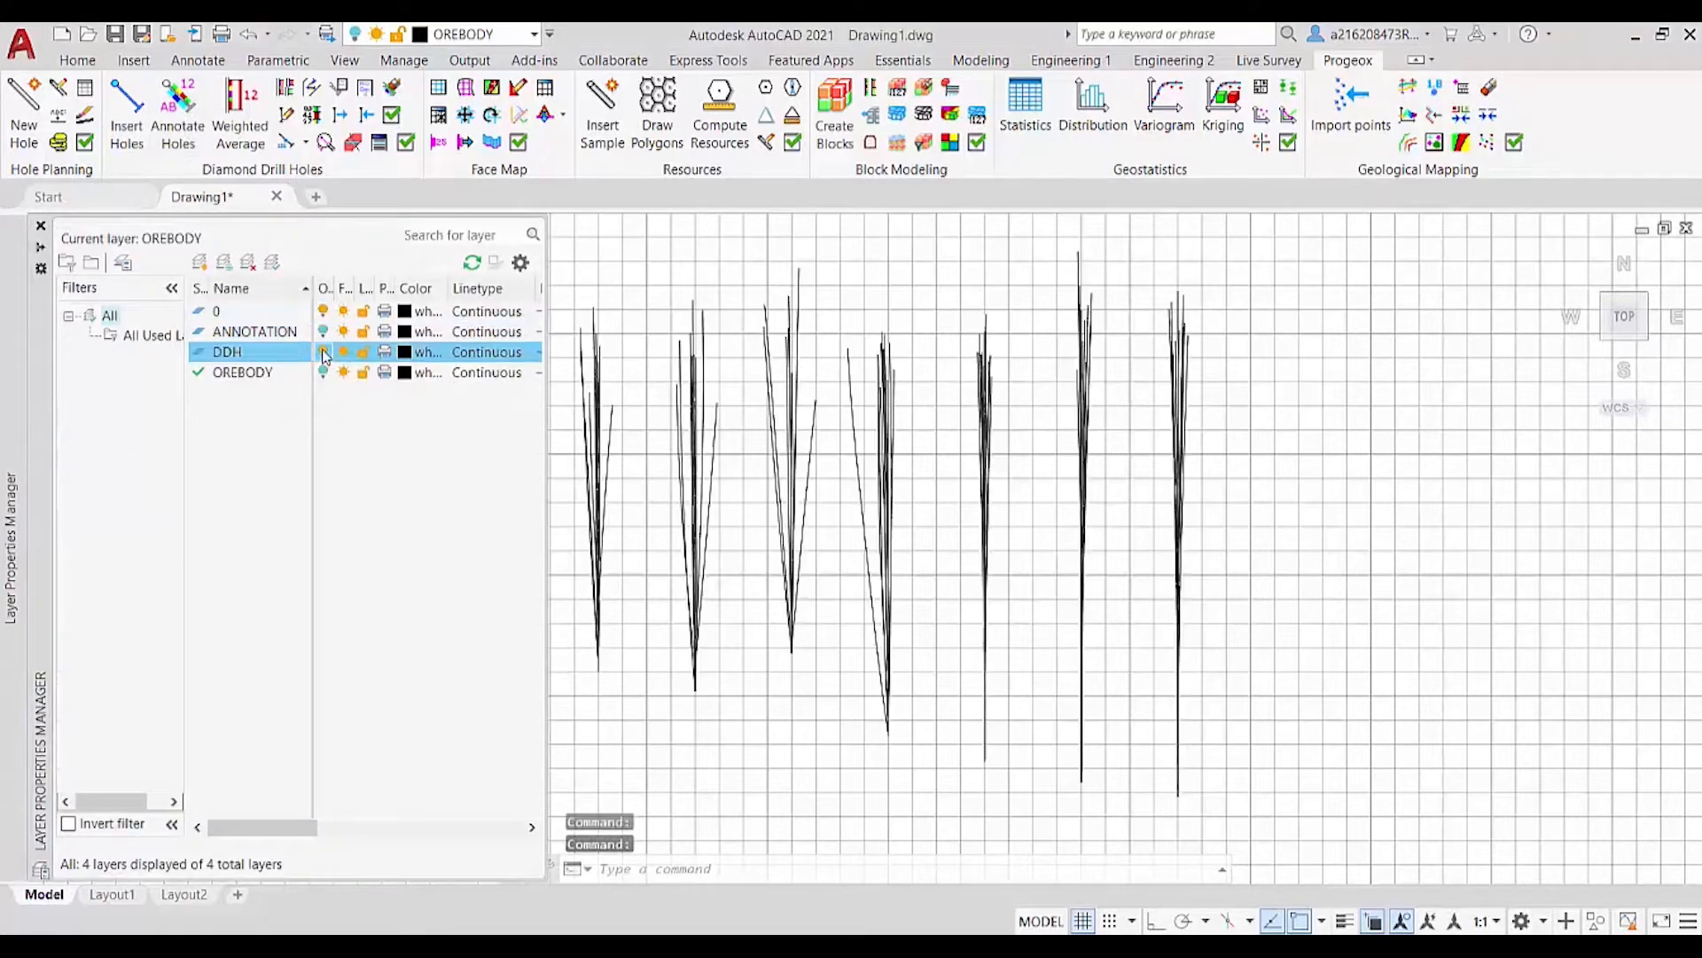
click(323, 332)
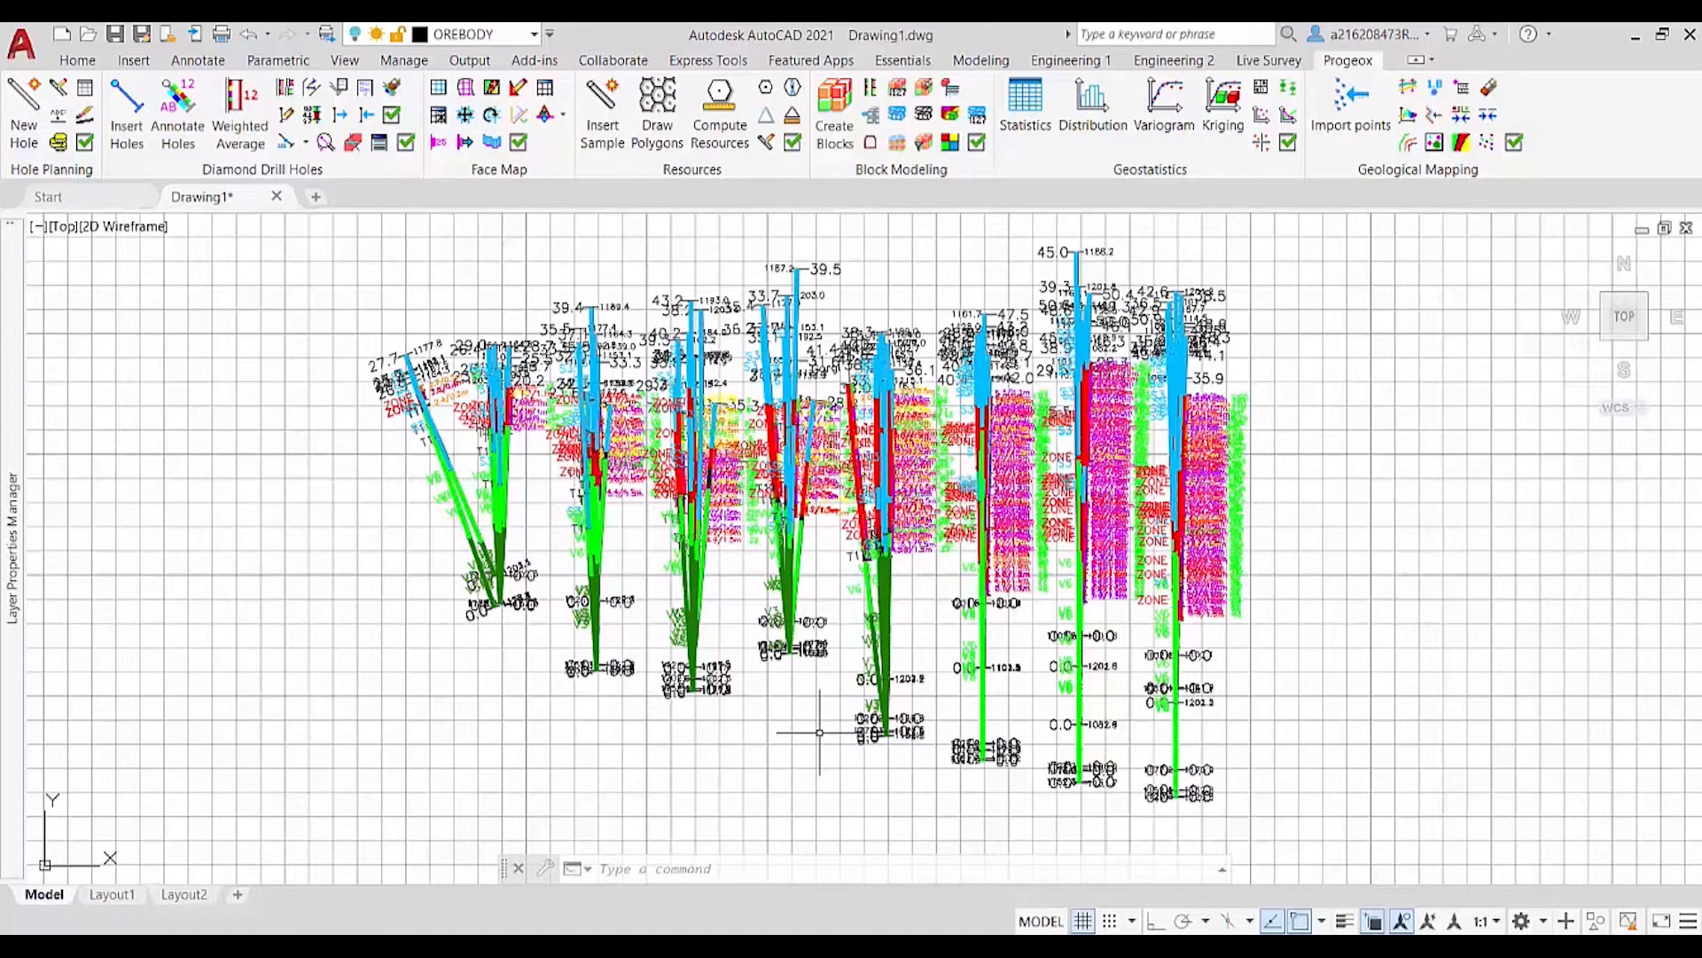
Step: Examine the annotated drill holes from a tilted 3D viewpoint, and return to plan view with the SECP command
scroll(819, 732, down, 1)
shift+middle_drag(820, 732, 844, 484)
scroll(886, 630, up, 4)
scroll(887, 572, up, 2)
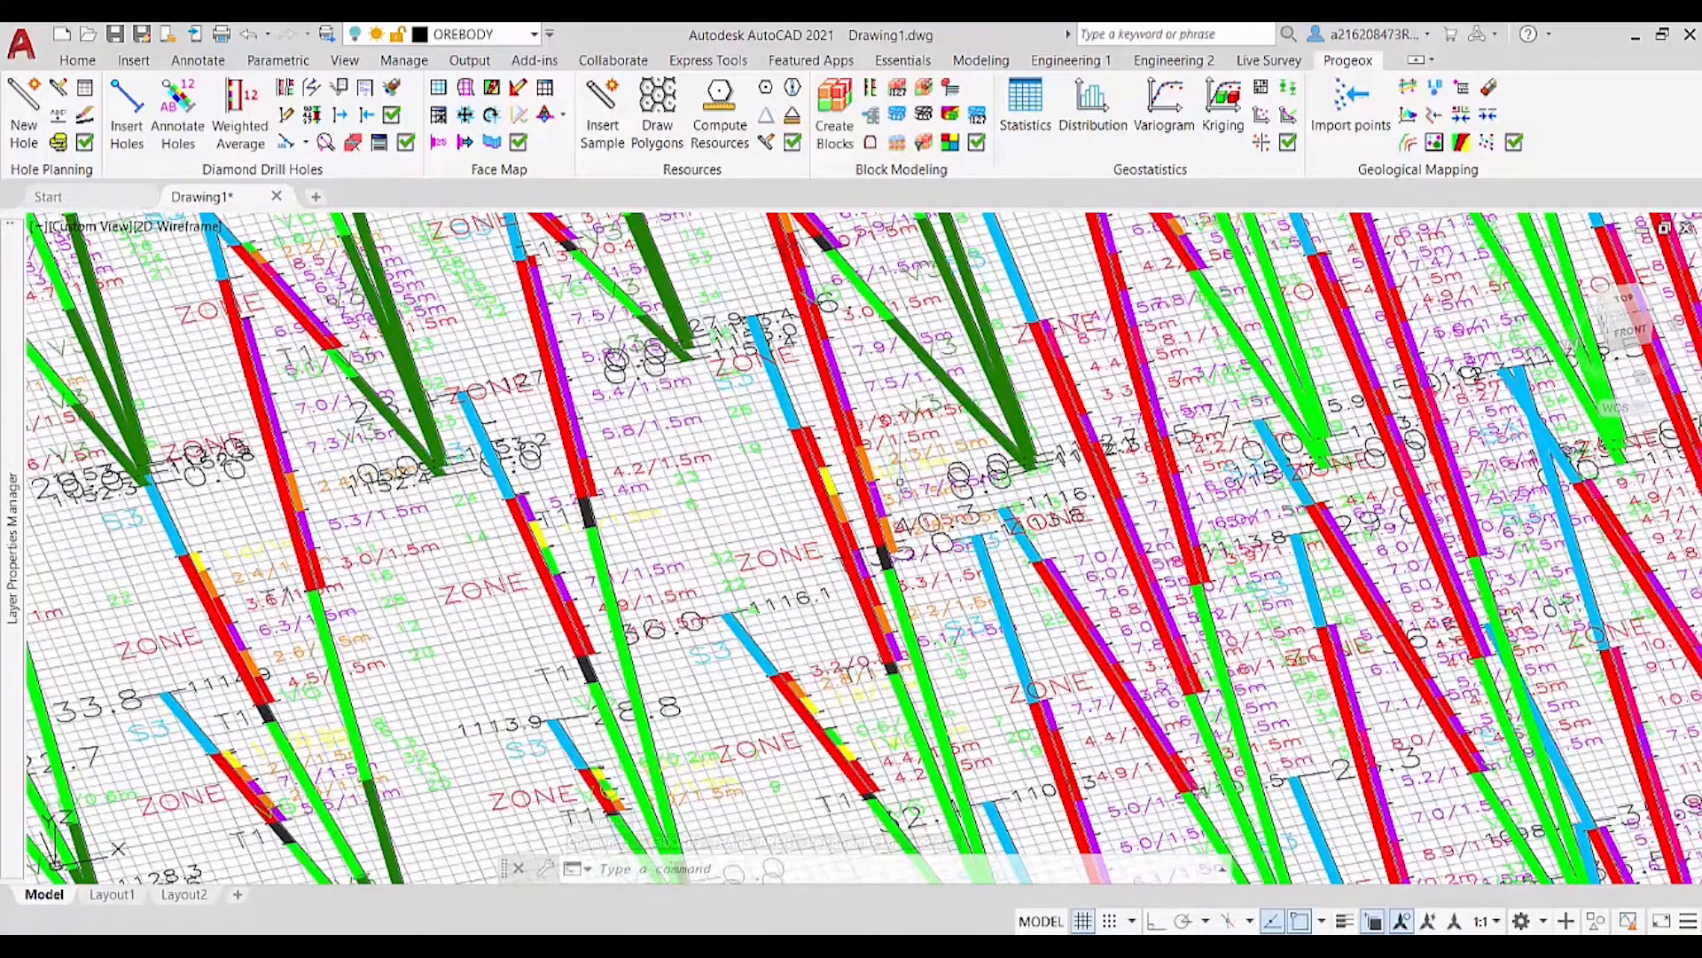
text(SECP)
key(Return)
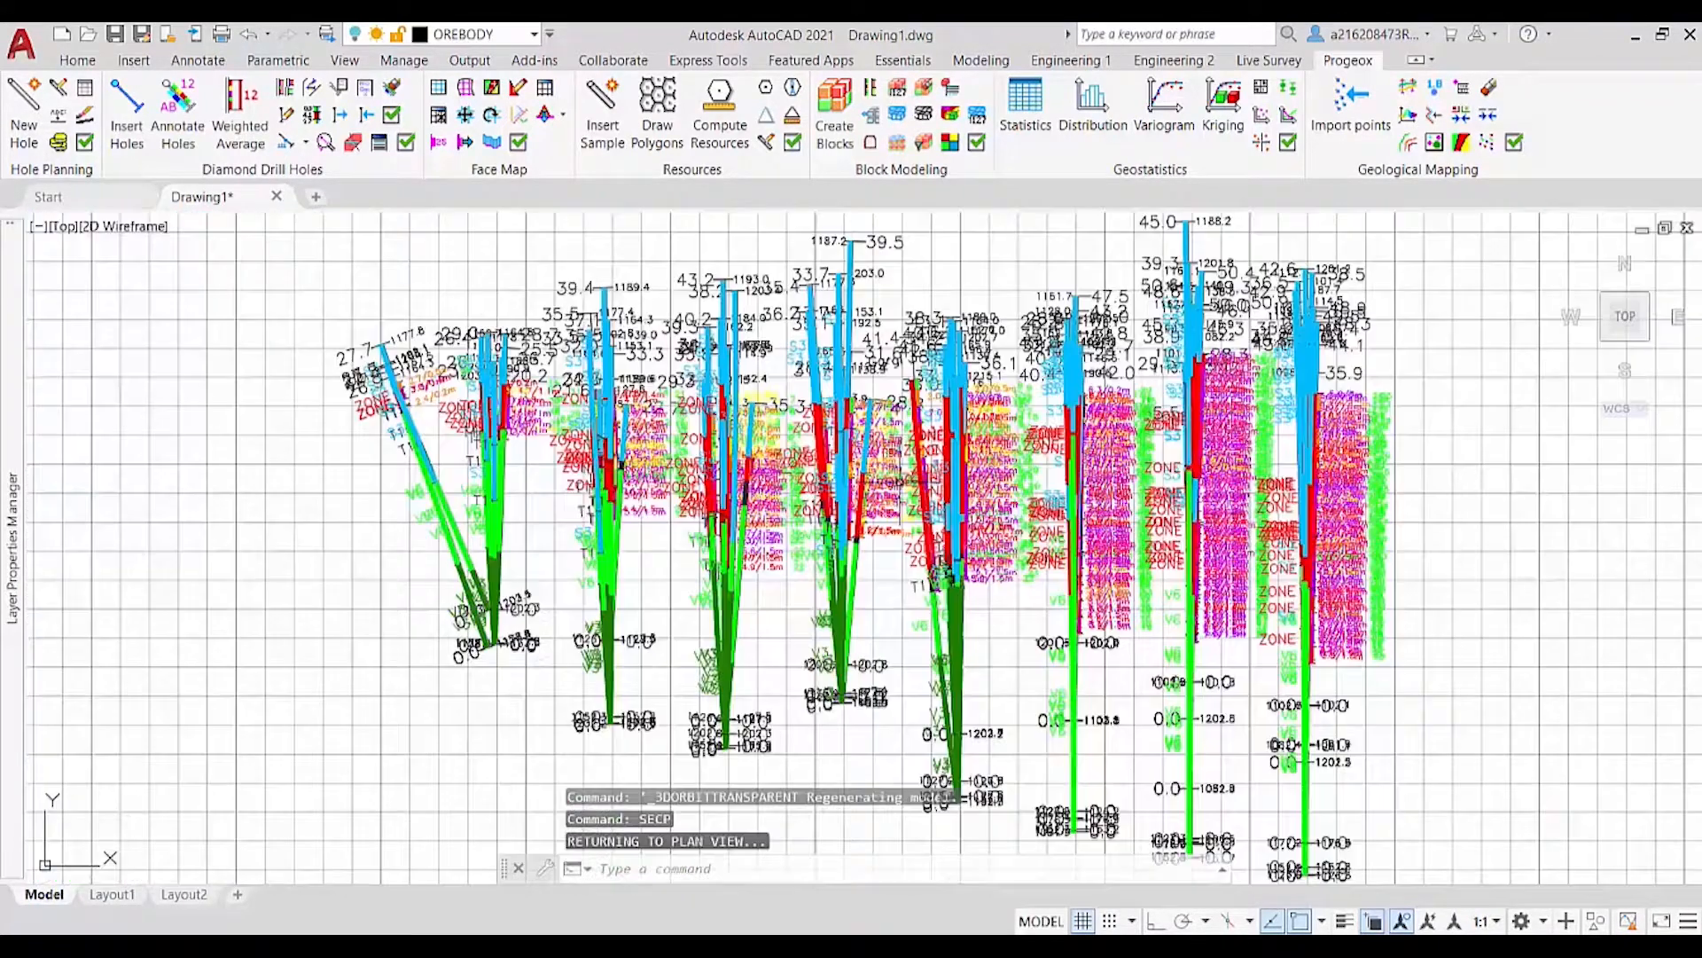
scroll(904, 496, down, 2)
middle_drag(930, 466, 889, 485)
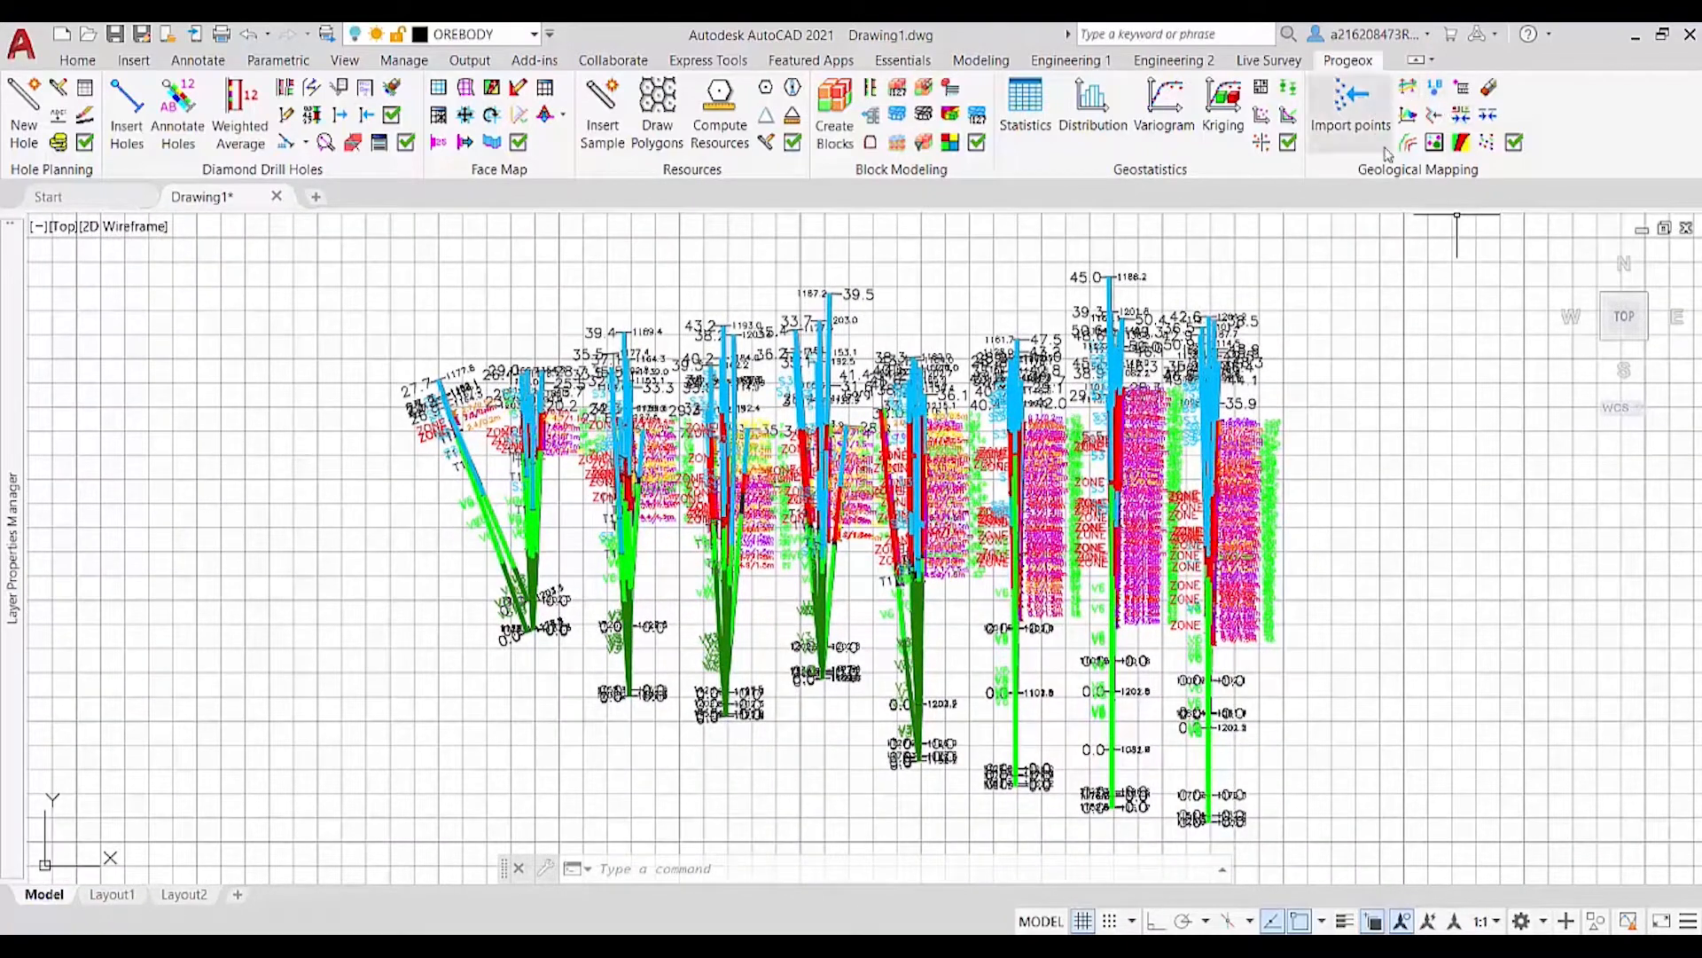
Step: Choose Polyharmonic as the radial basis function in the geological mapping preferences
click(1515, 146)
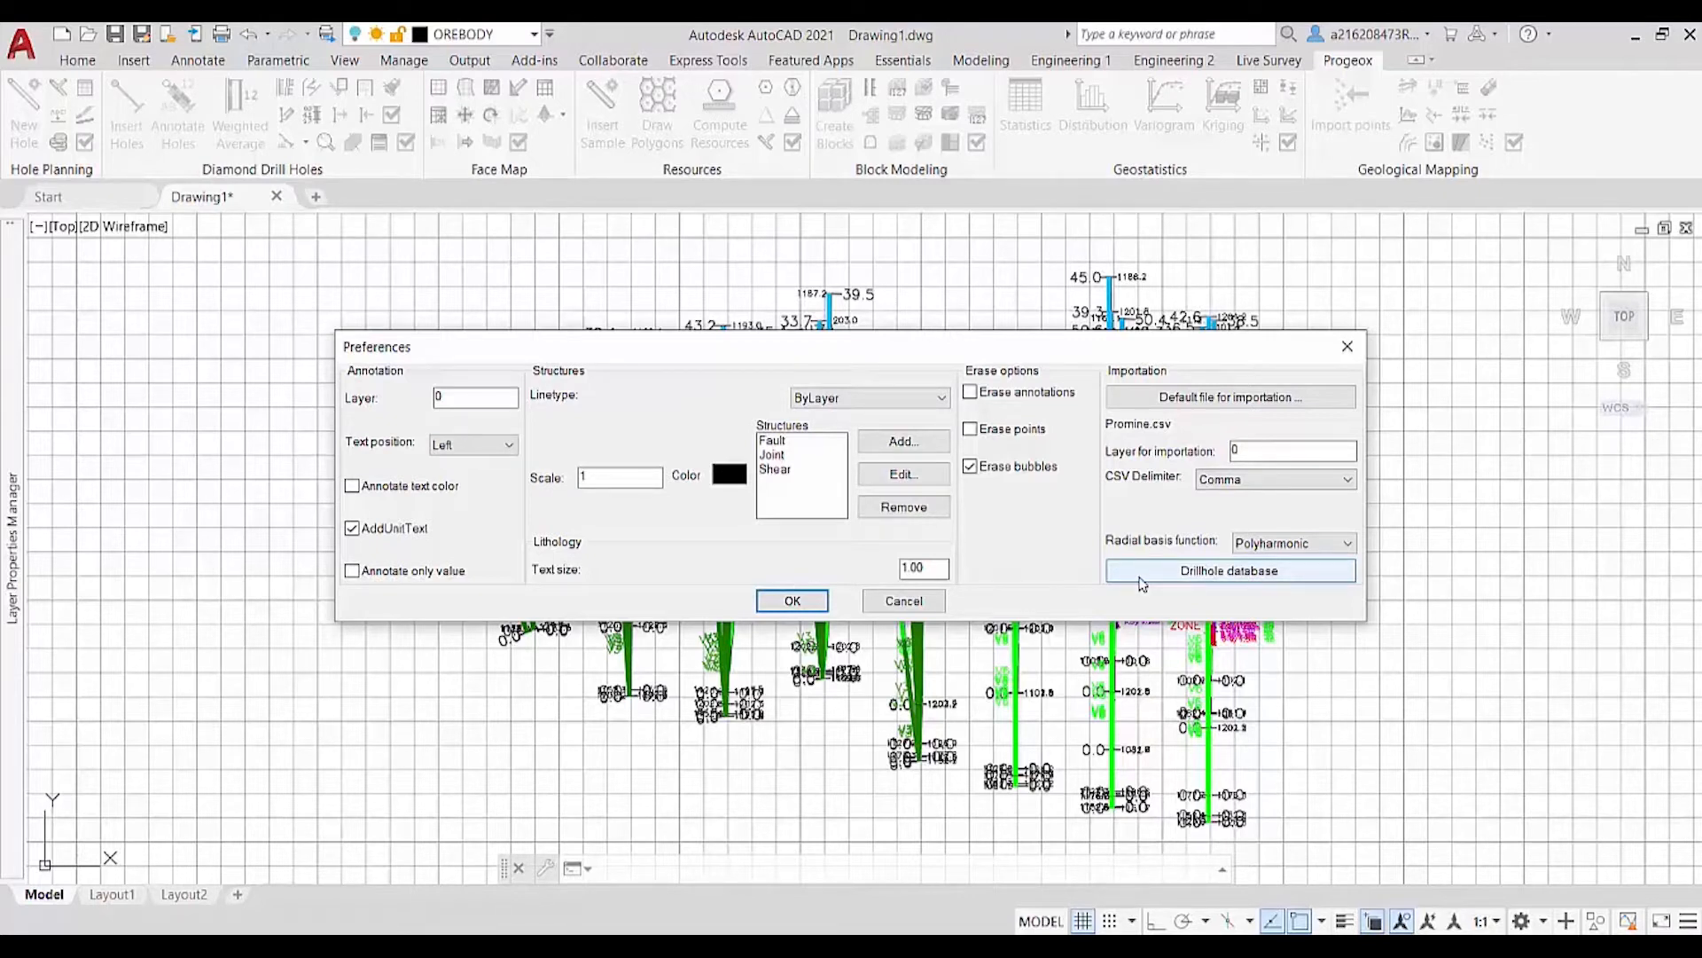
click(1330, 544)
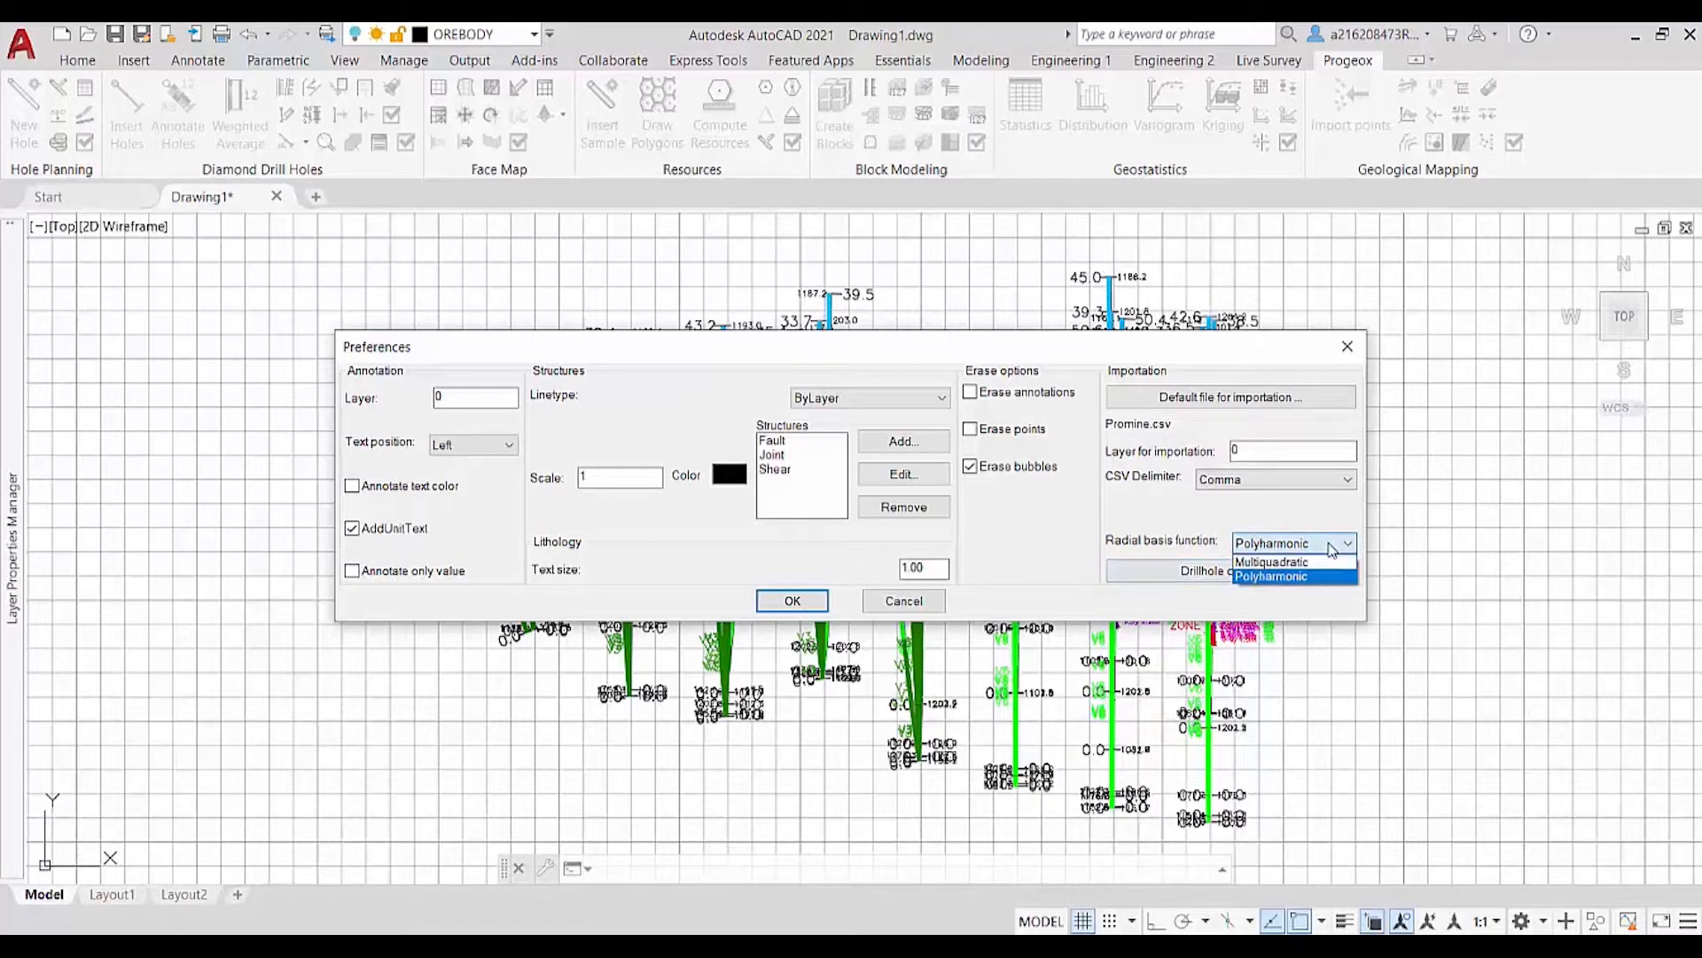
click(1321, 577)
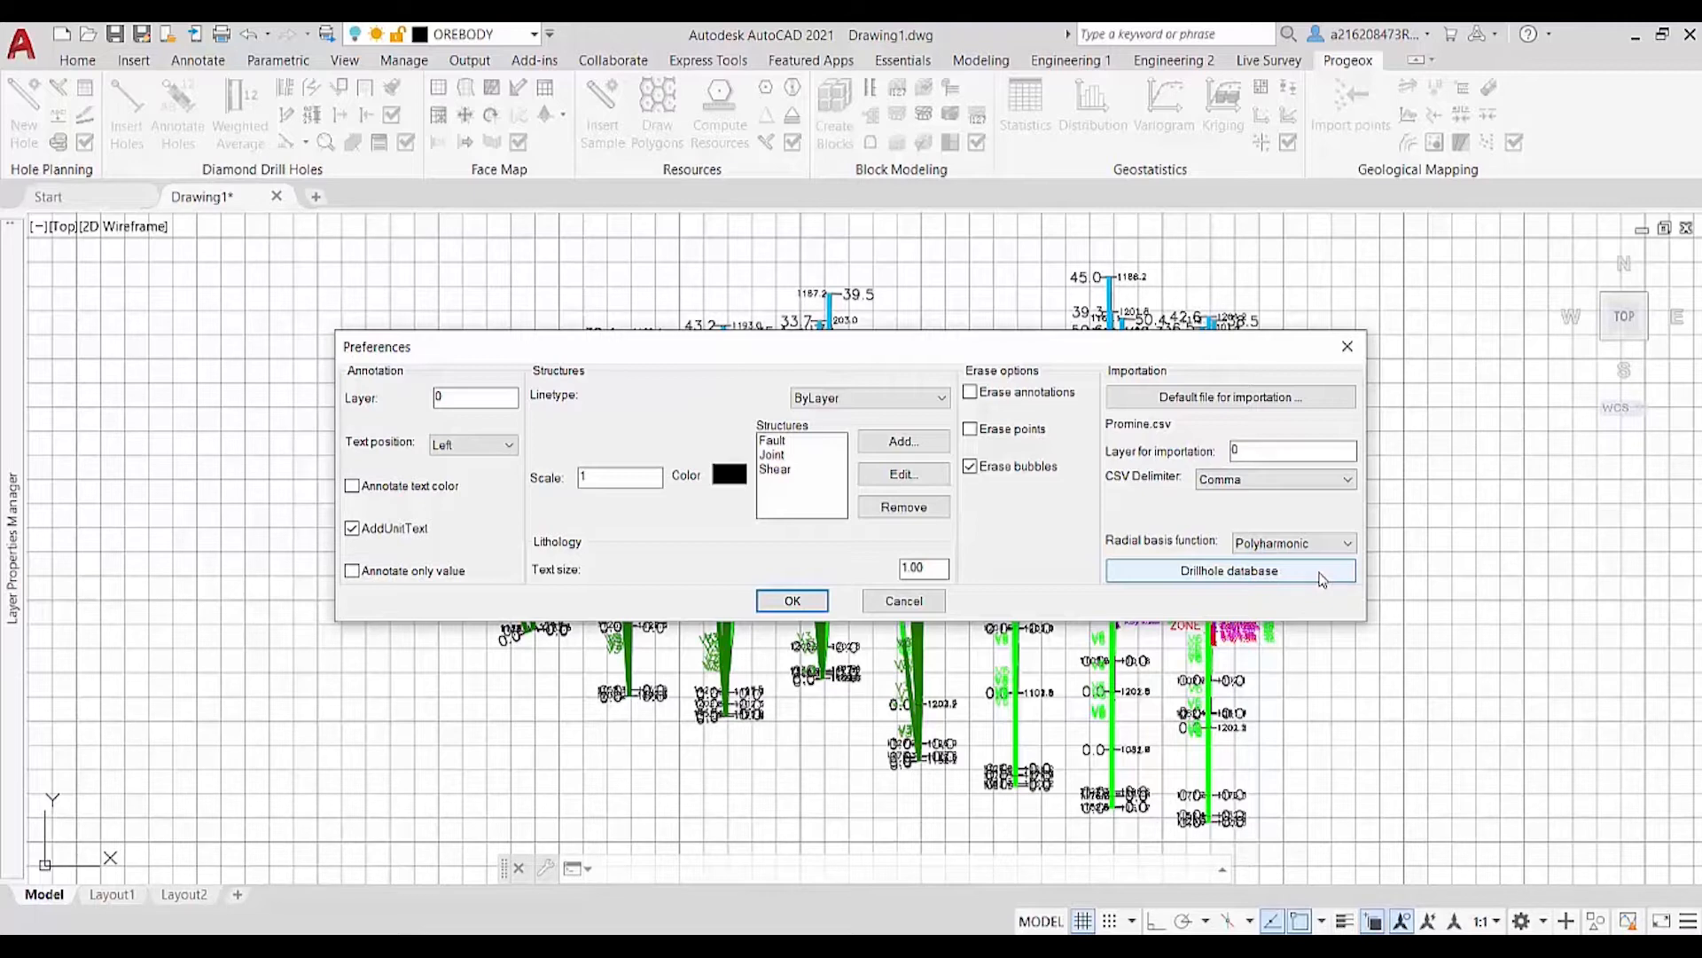
Step: Choose MS Access .mdb as the database type for the drillhole database connection
click(1320, 577)
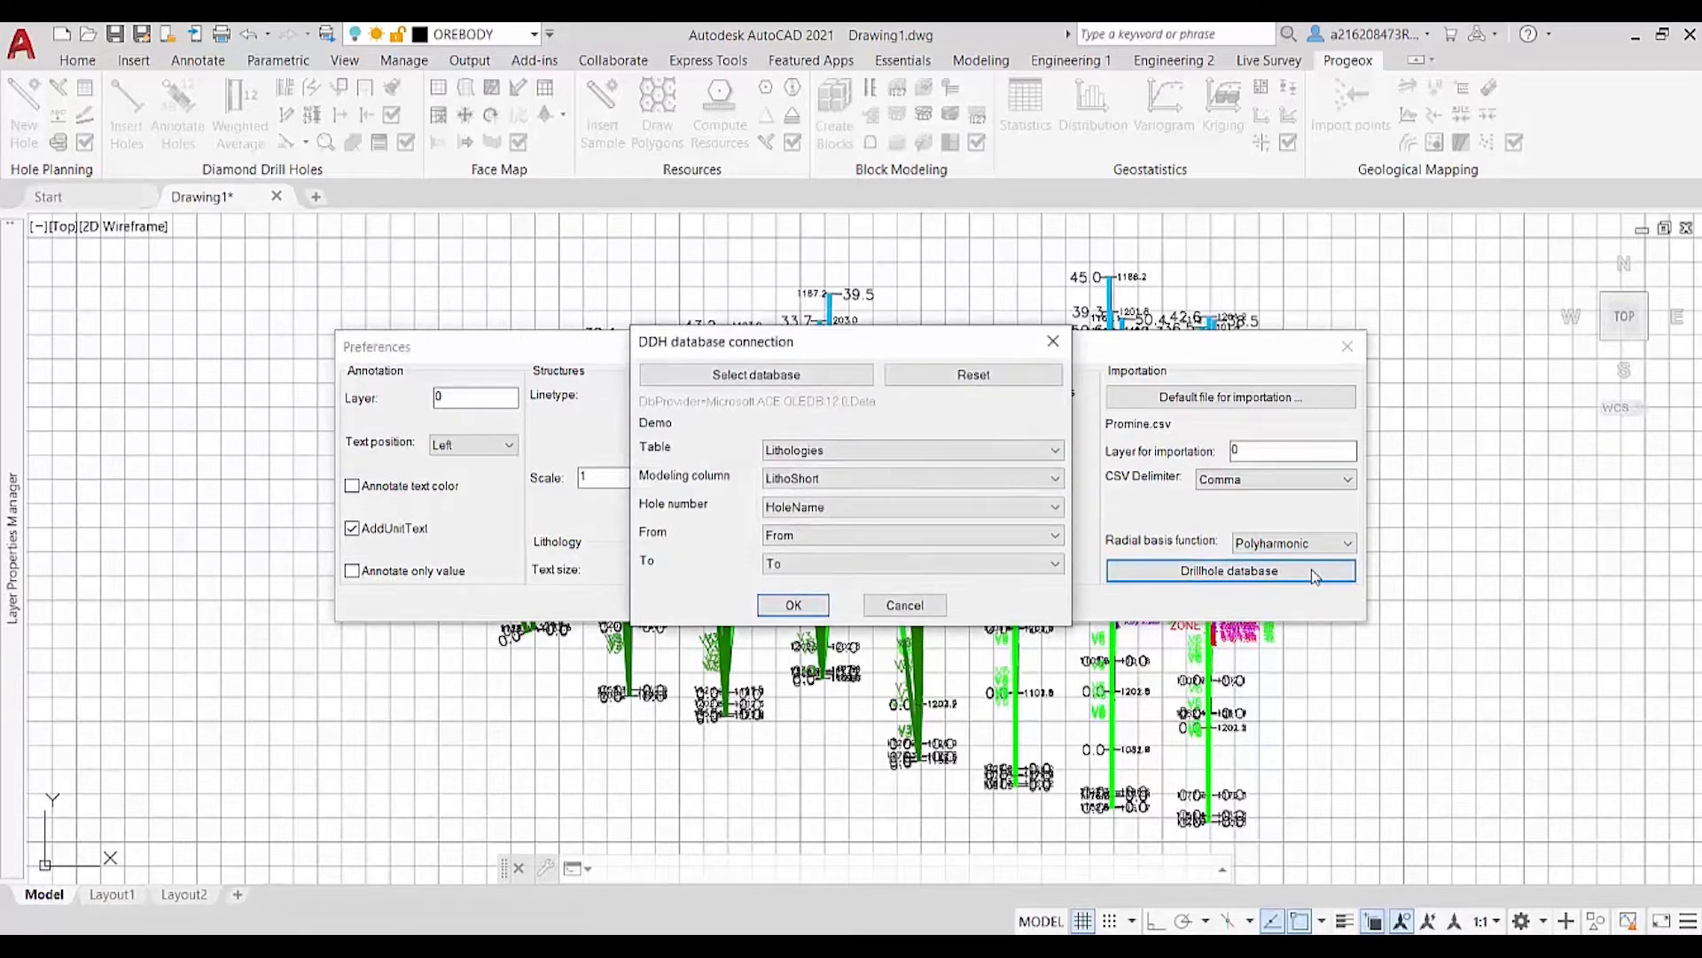
click(810, 385)
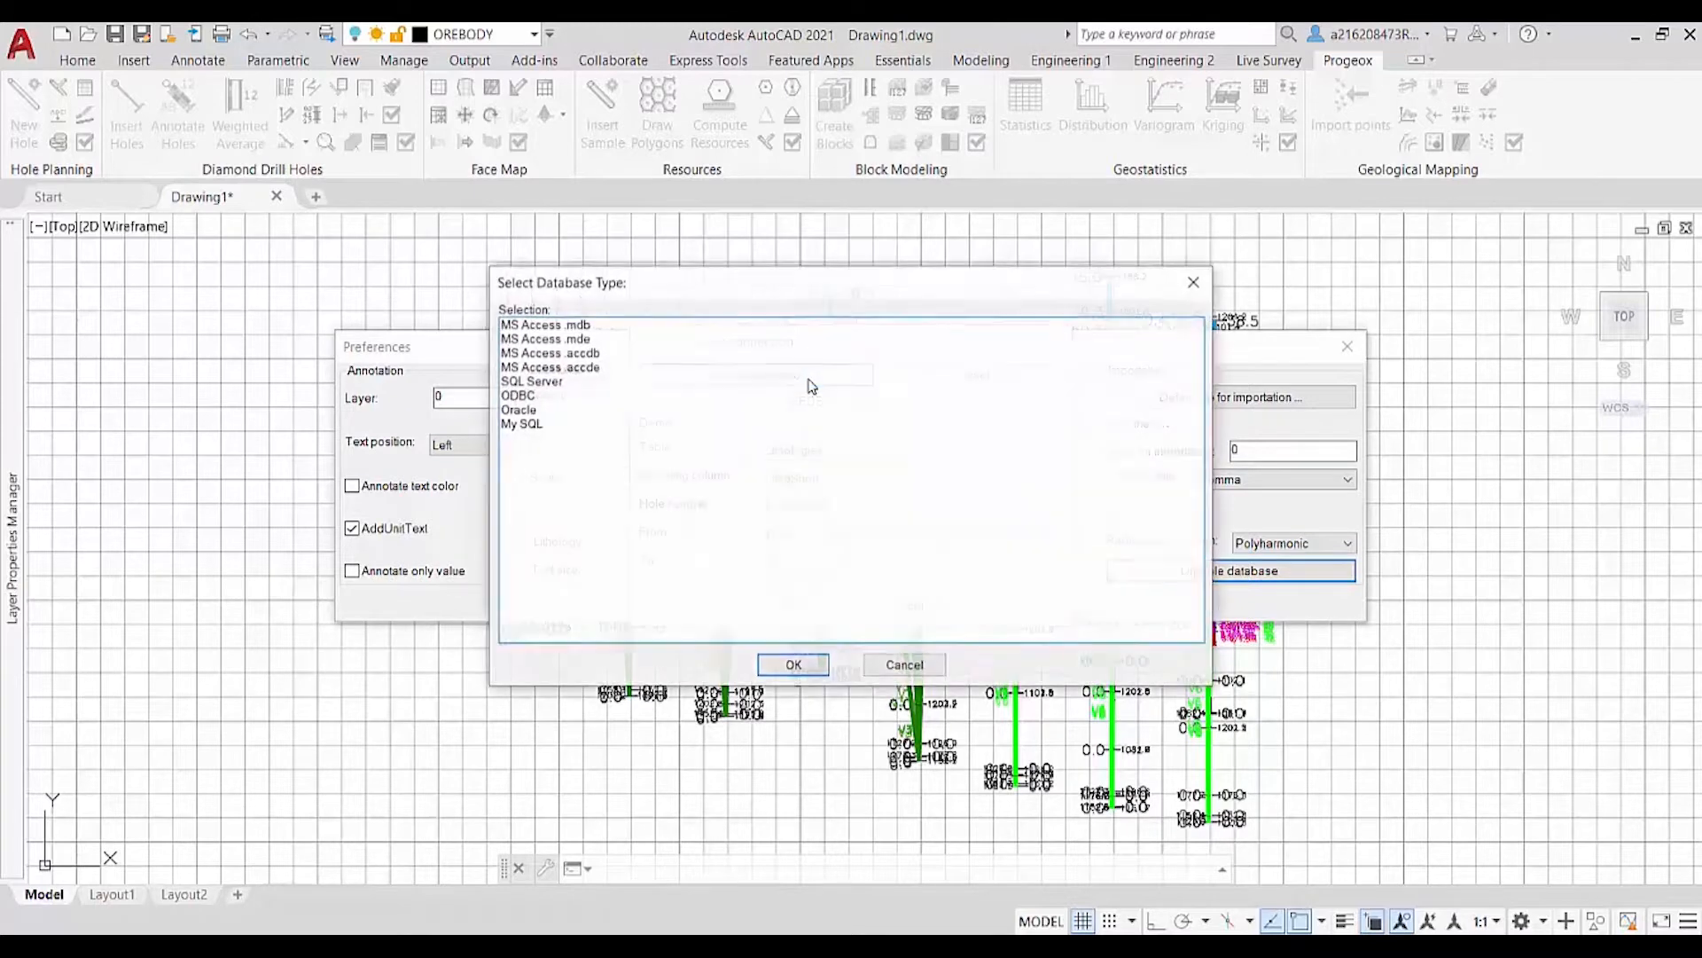
click(583, 337)
click(793, 665)
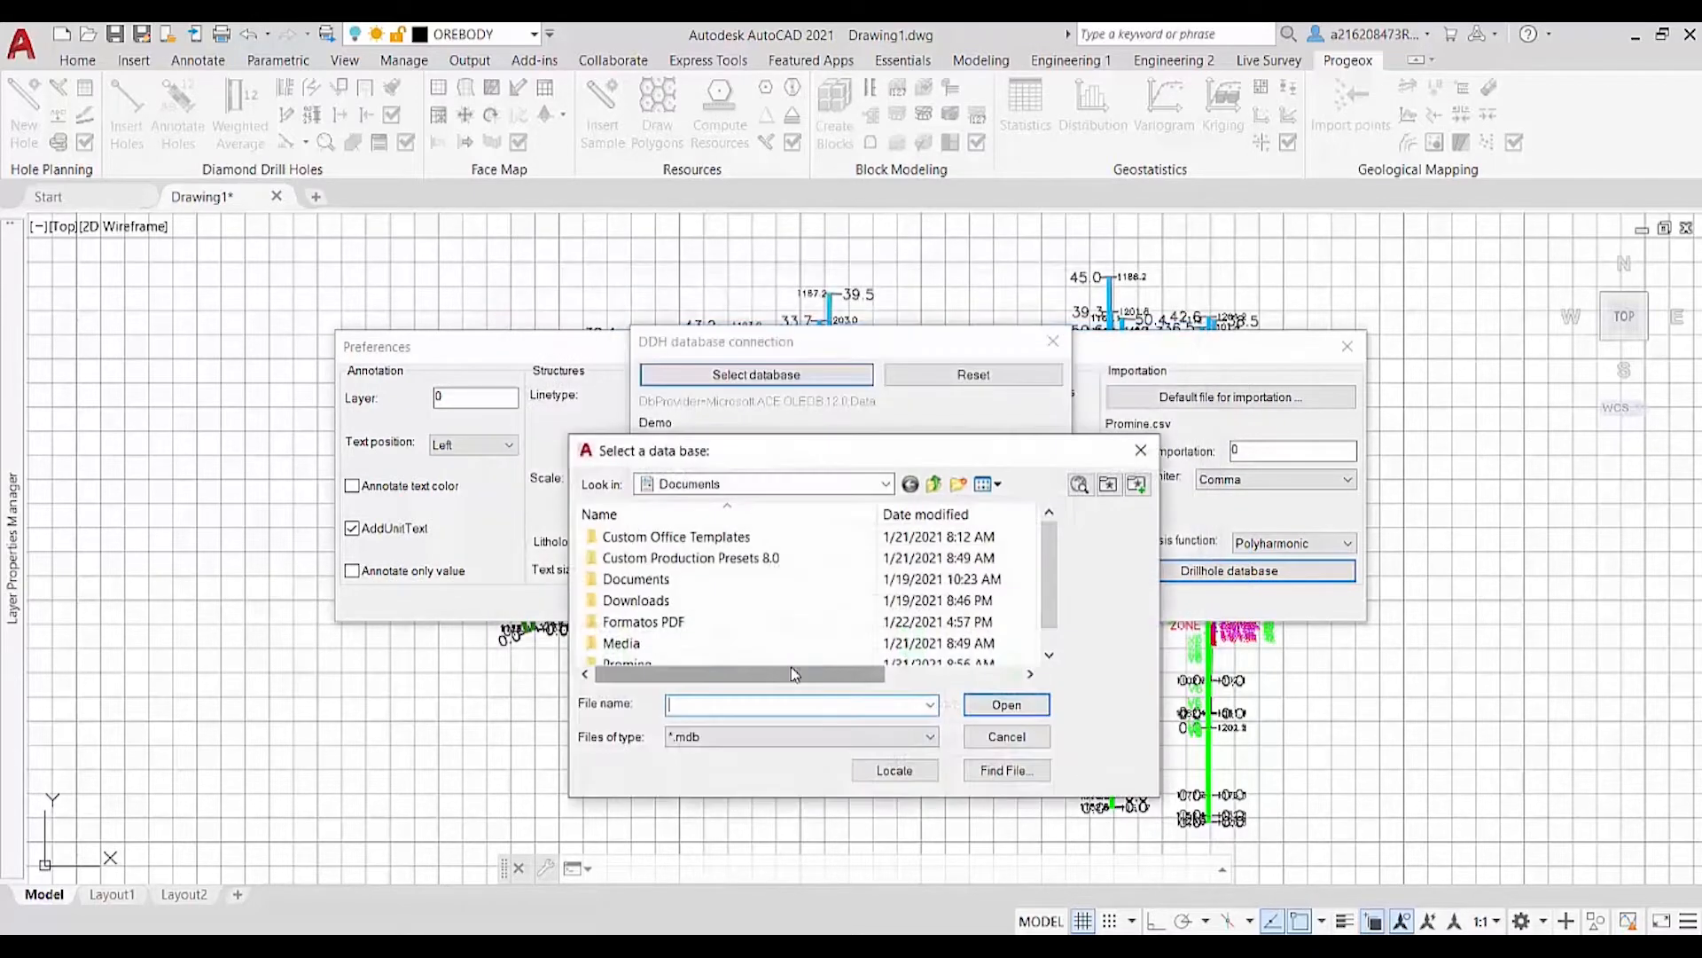
Step: Connect the Demo database from the root\TestData\DDH\Demo folder on drive C
click(885, 483)
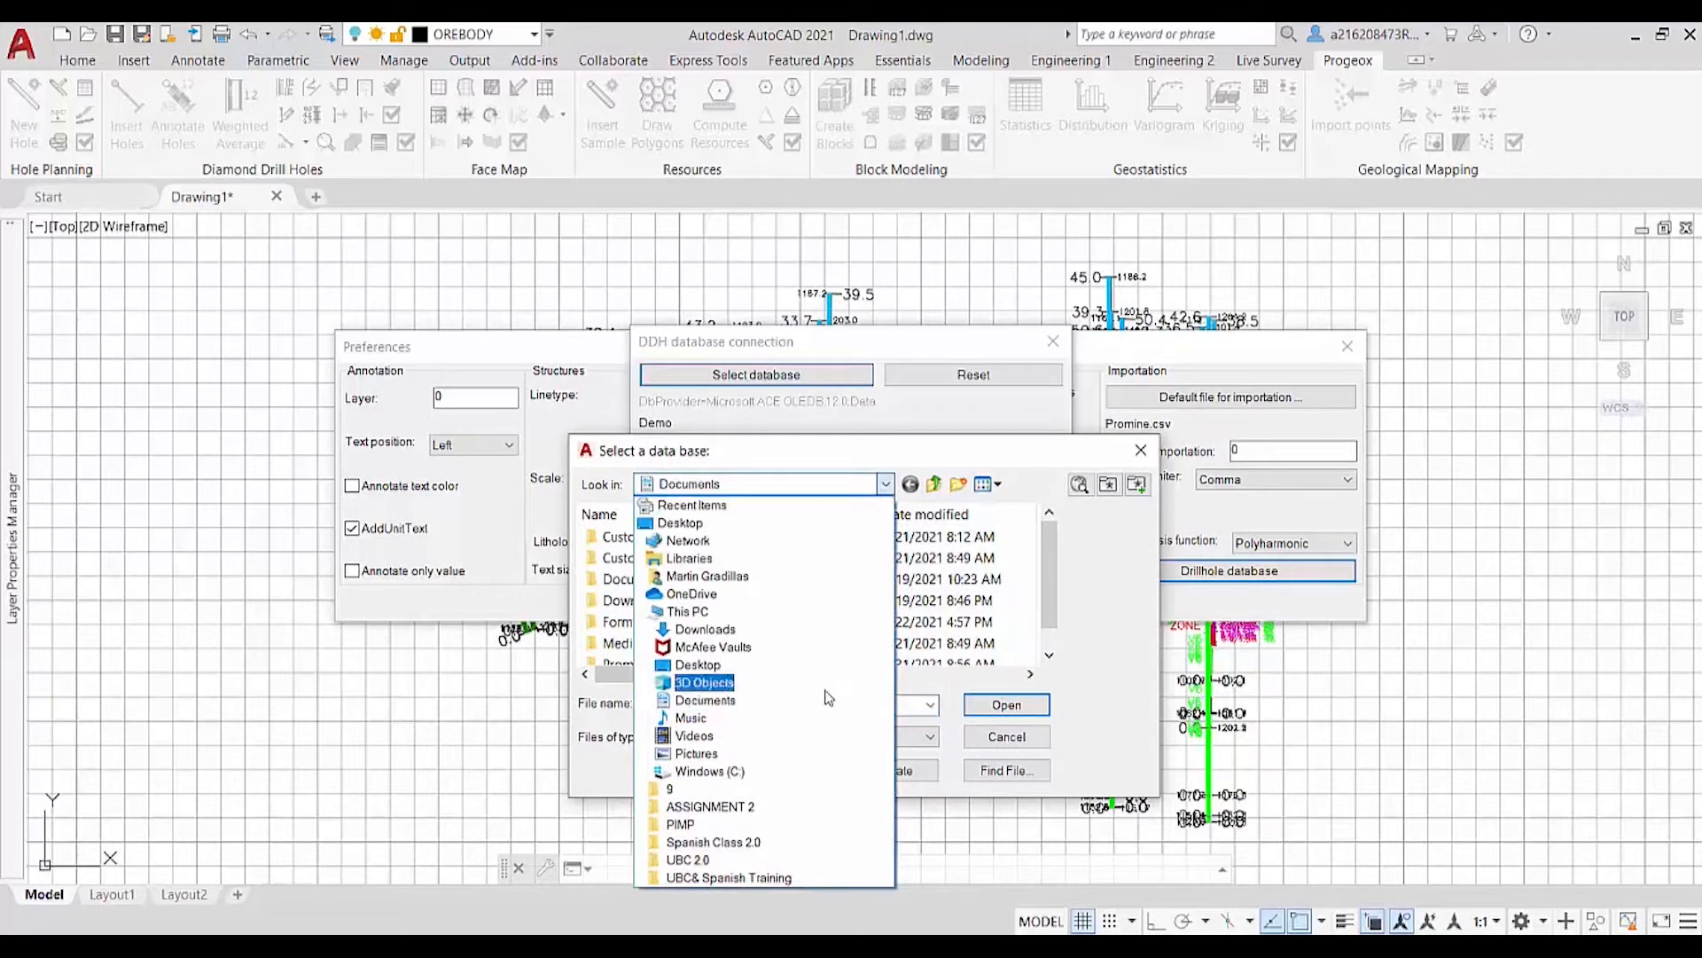
click(829, 771)
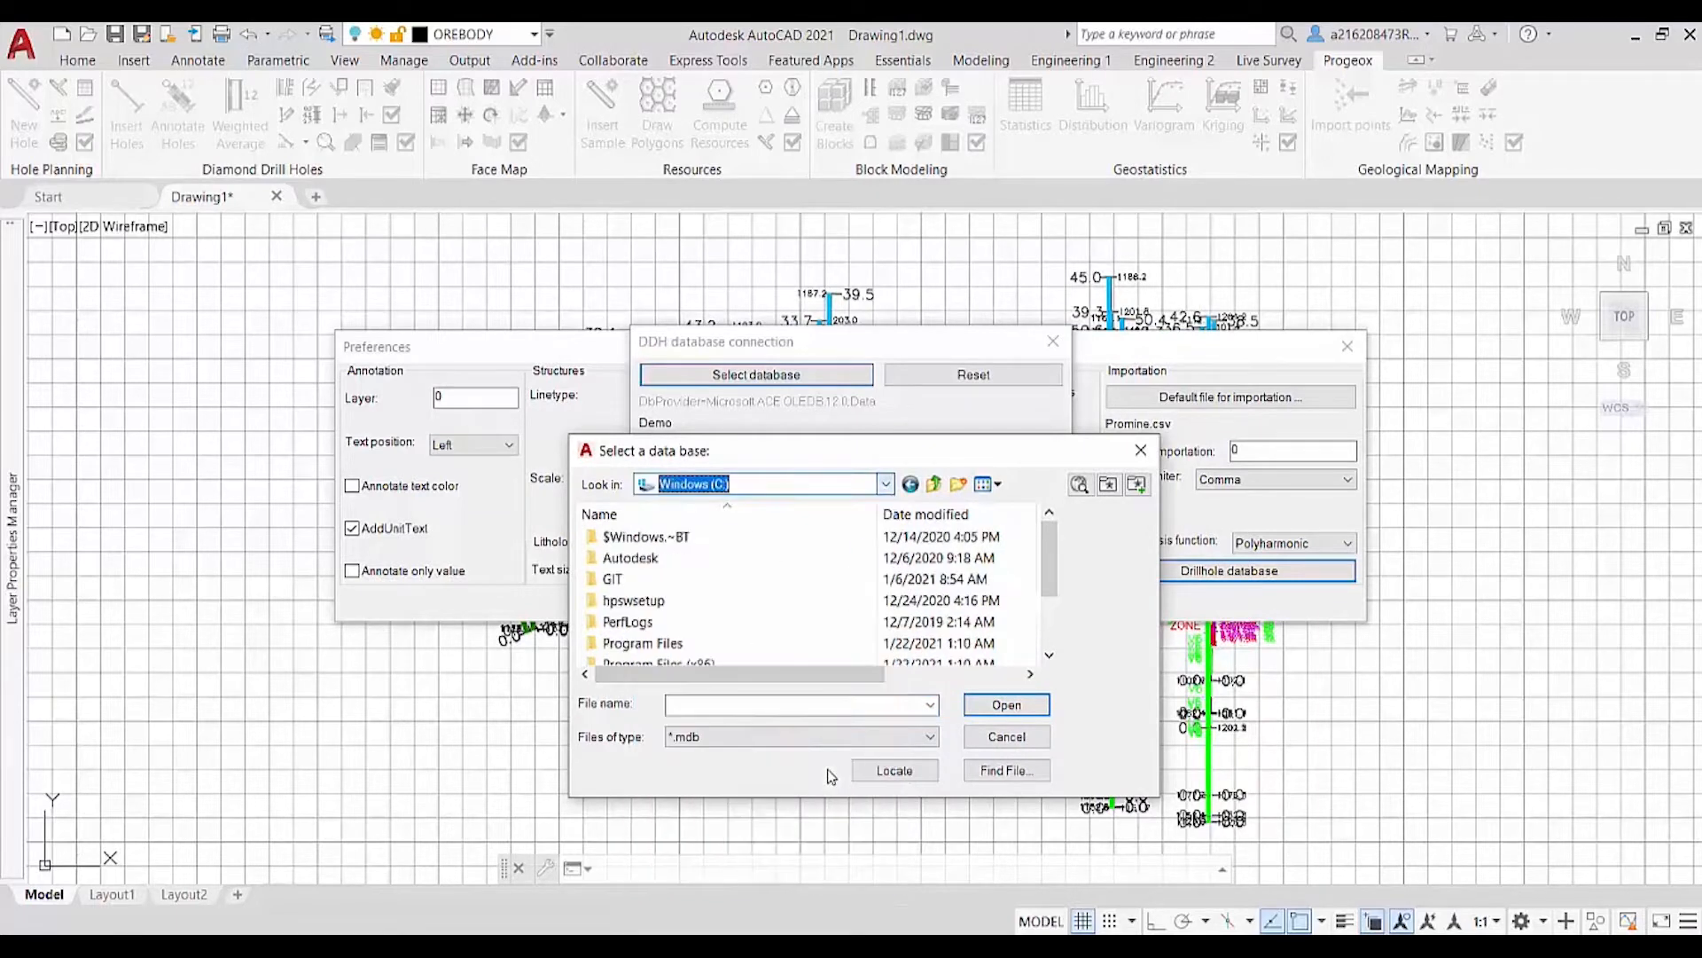
scroll(843, 623, down, 2)
double_click(839, 600)
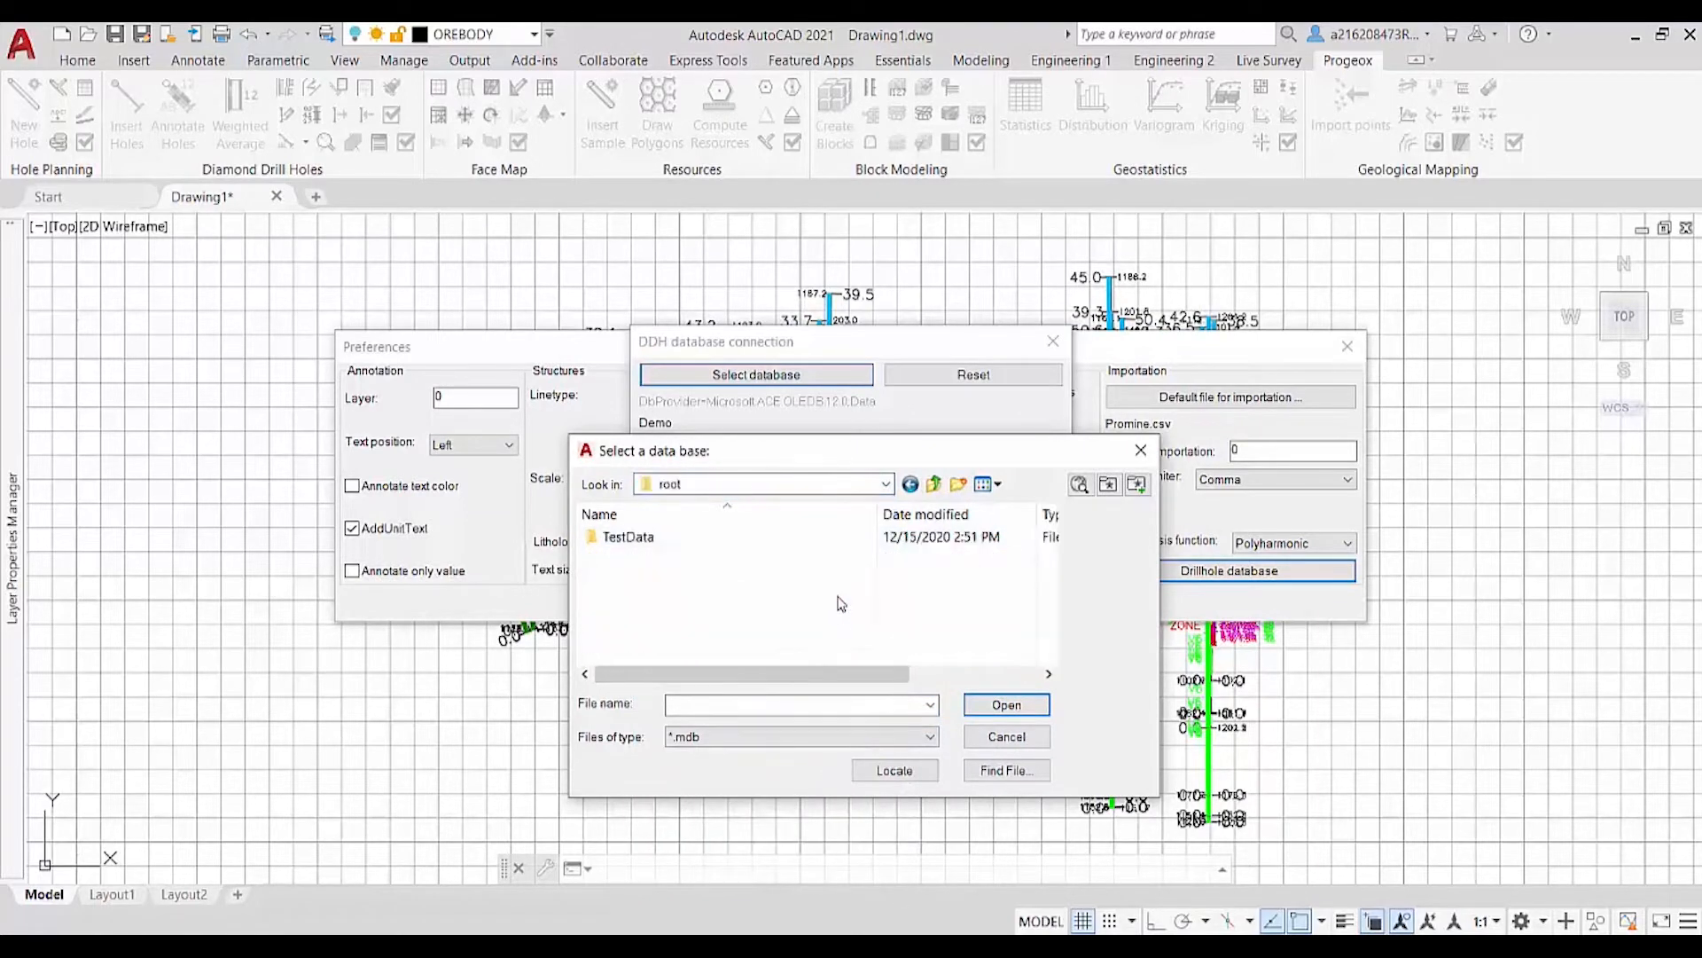
double_click(820, 542)
double_click(808, 564)
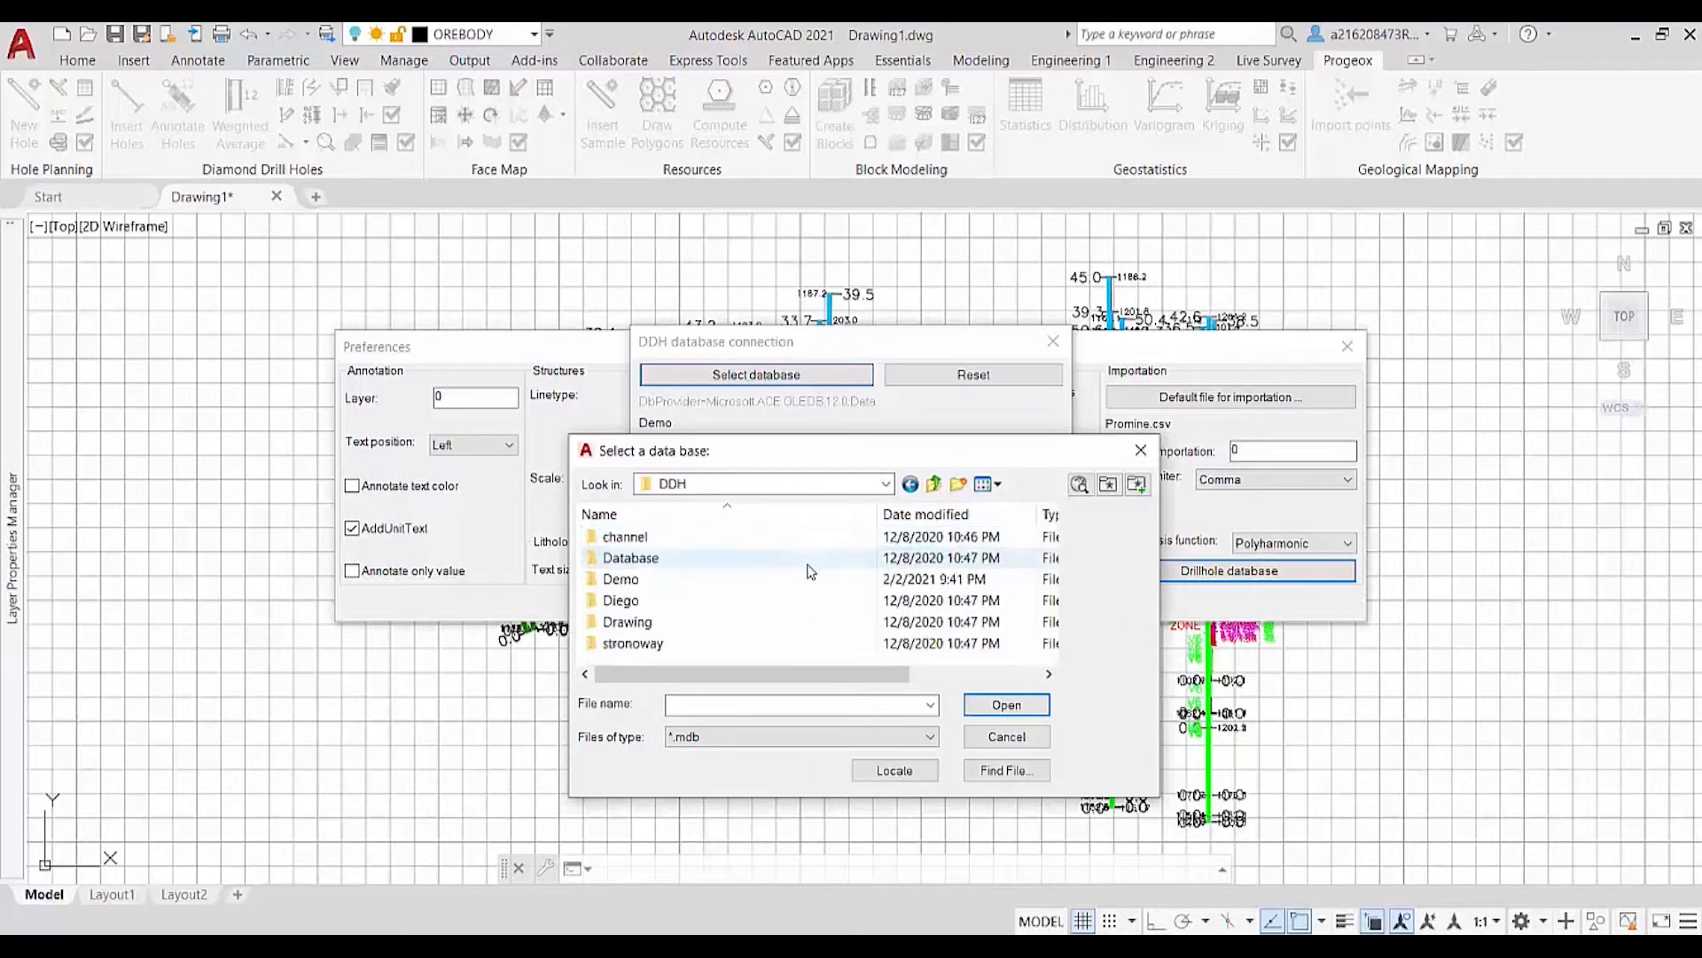
double_click(801, 579)
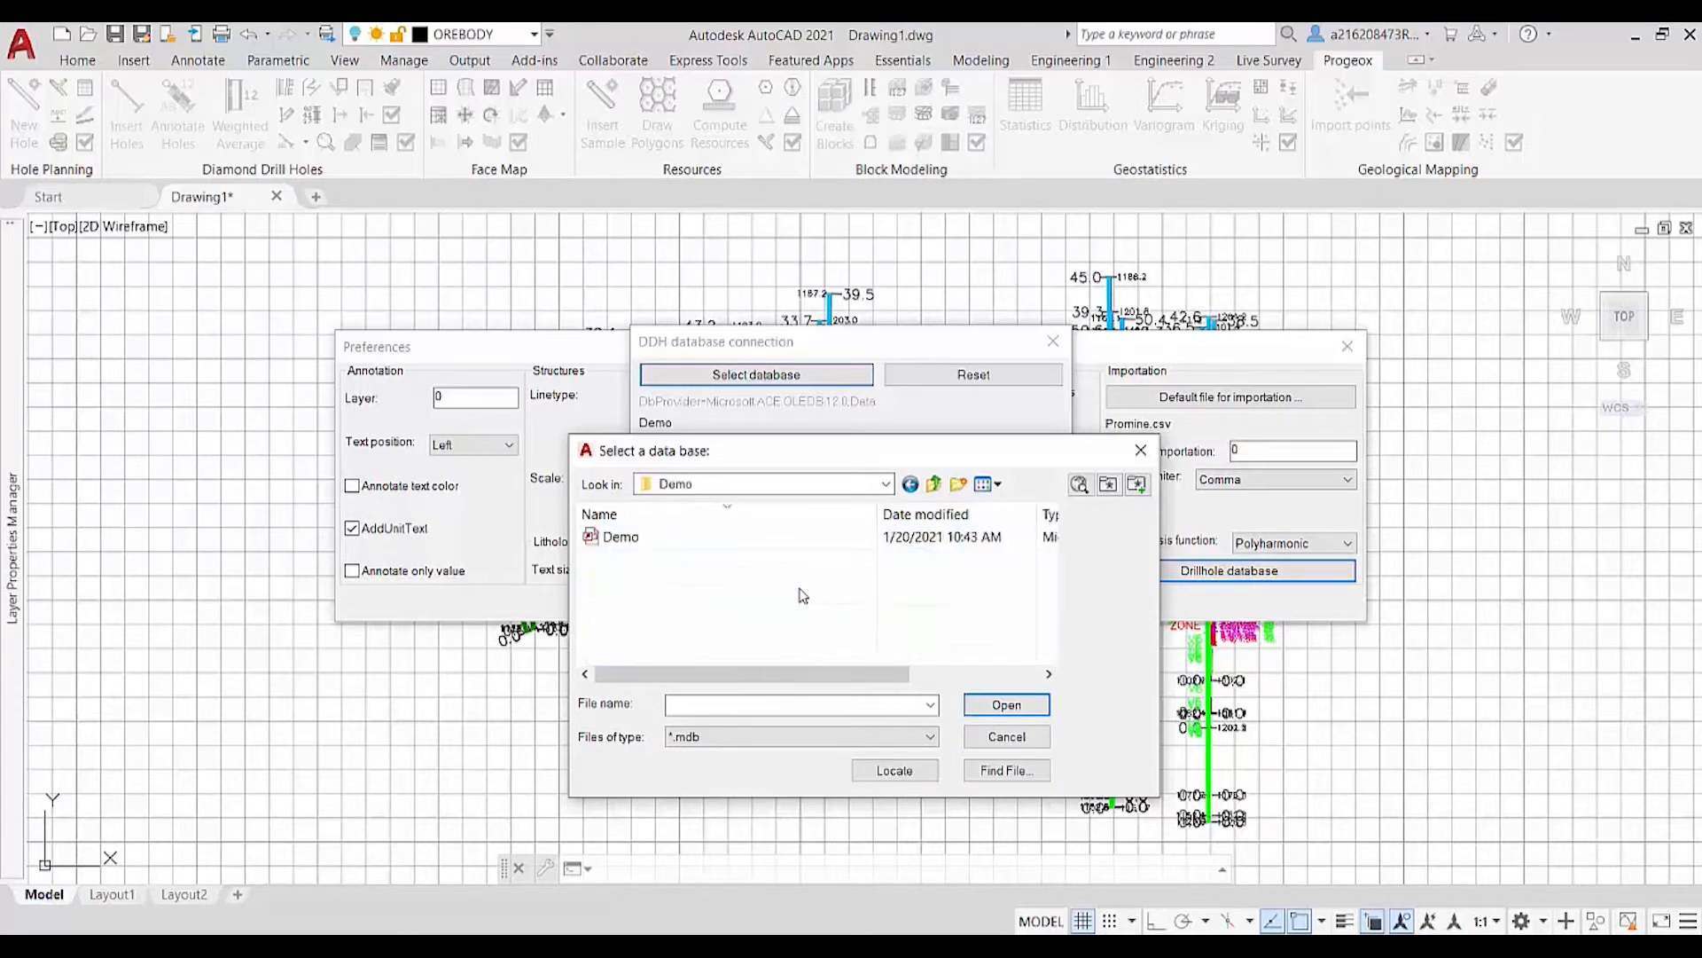
click(796, 541)
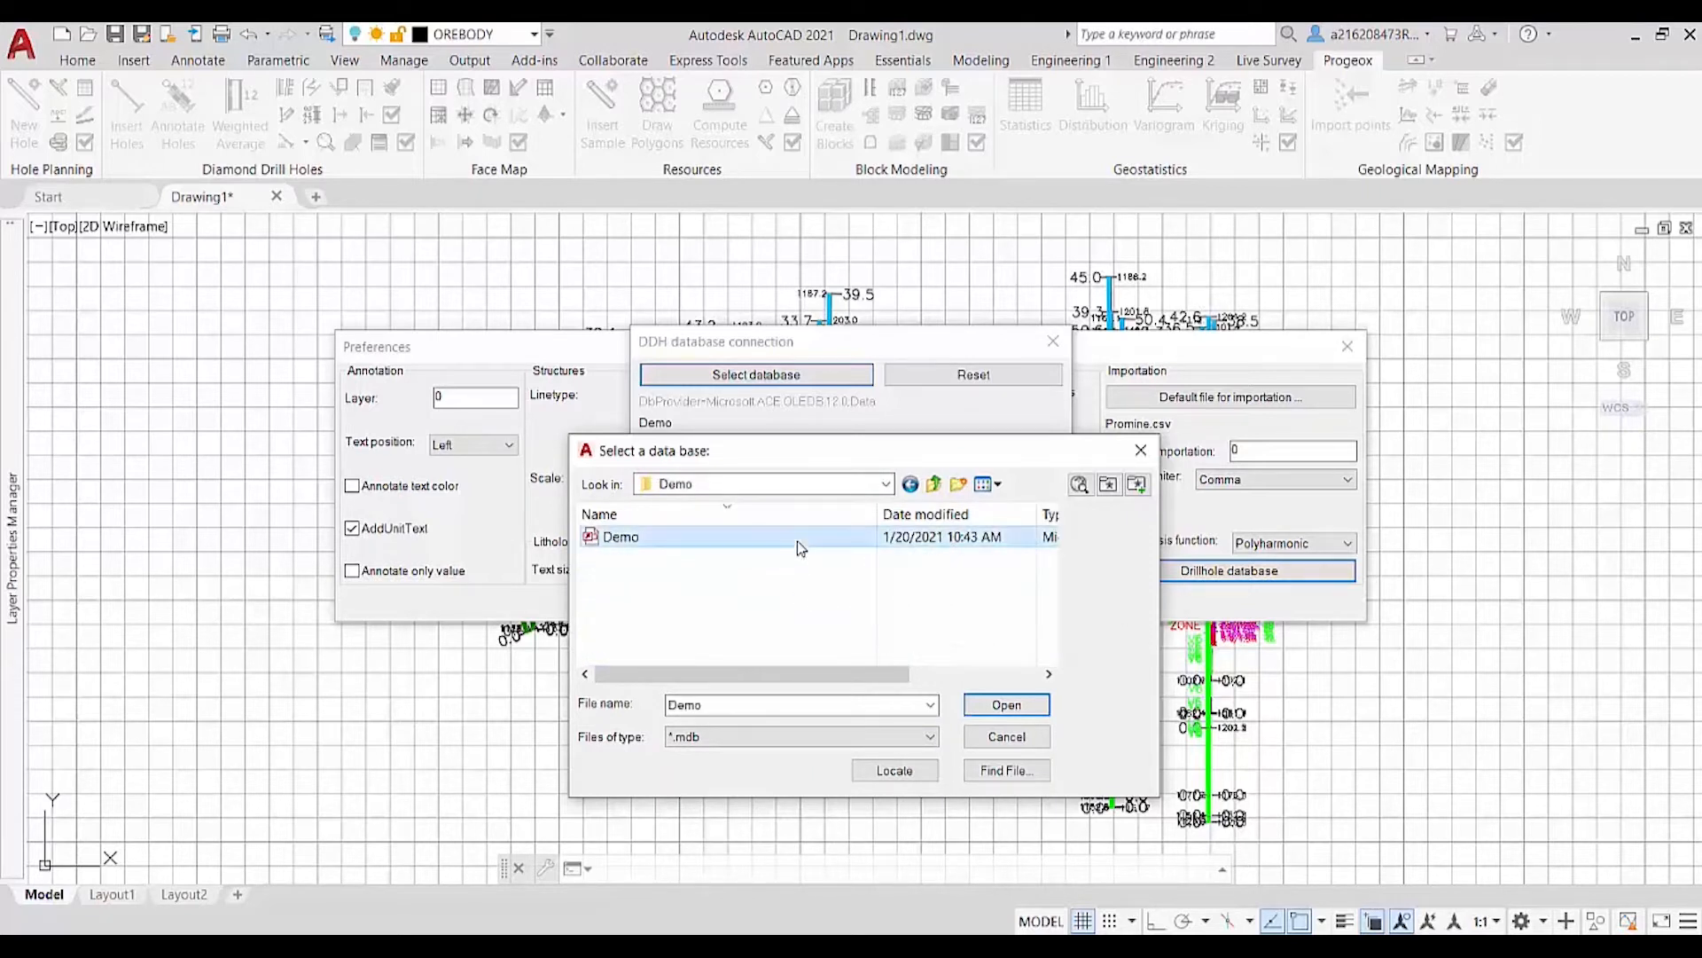
click(994, 709)
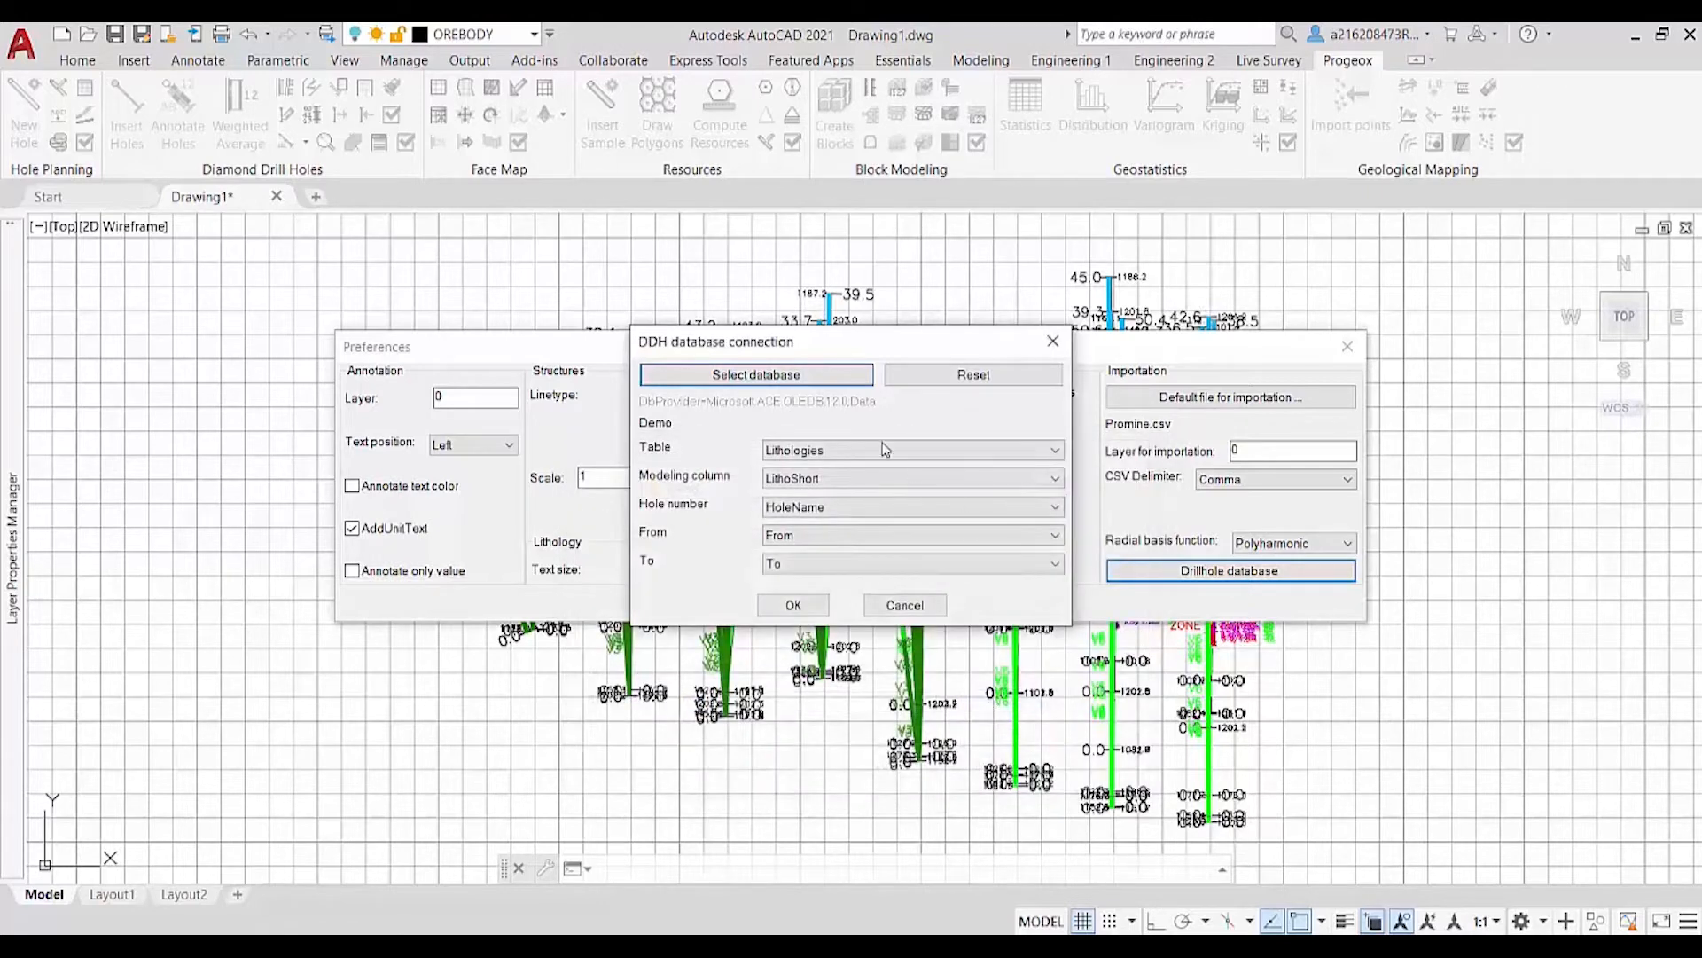
Step: Map the connection to the Lithologies table with LithoShort as modeling column, HoleName as hole number and From as start field, and accept the preferences
click(928, 455)
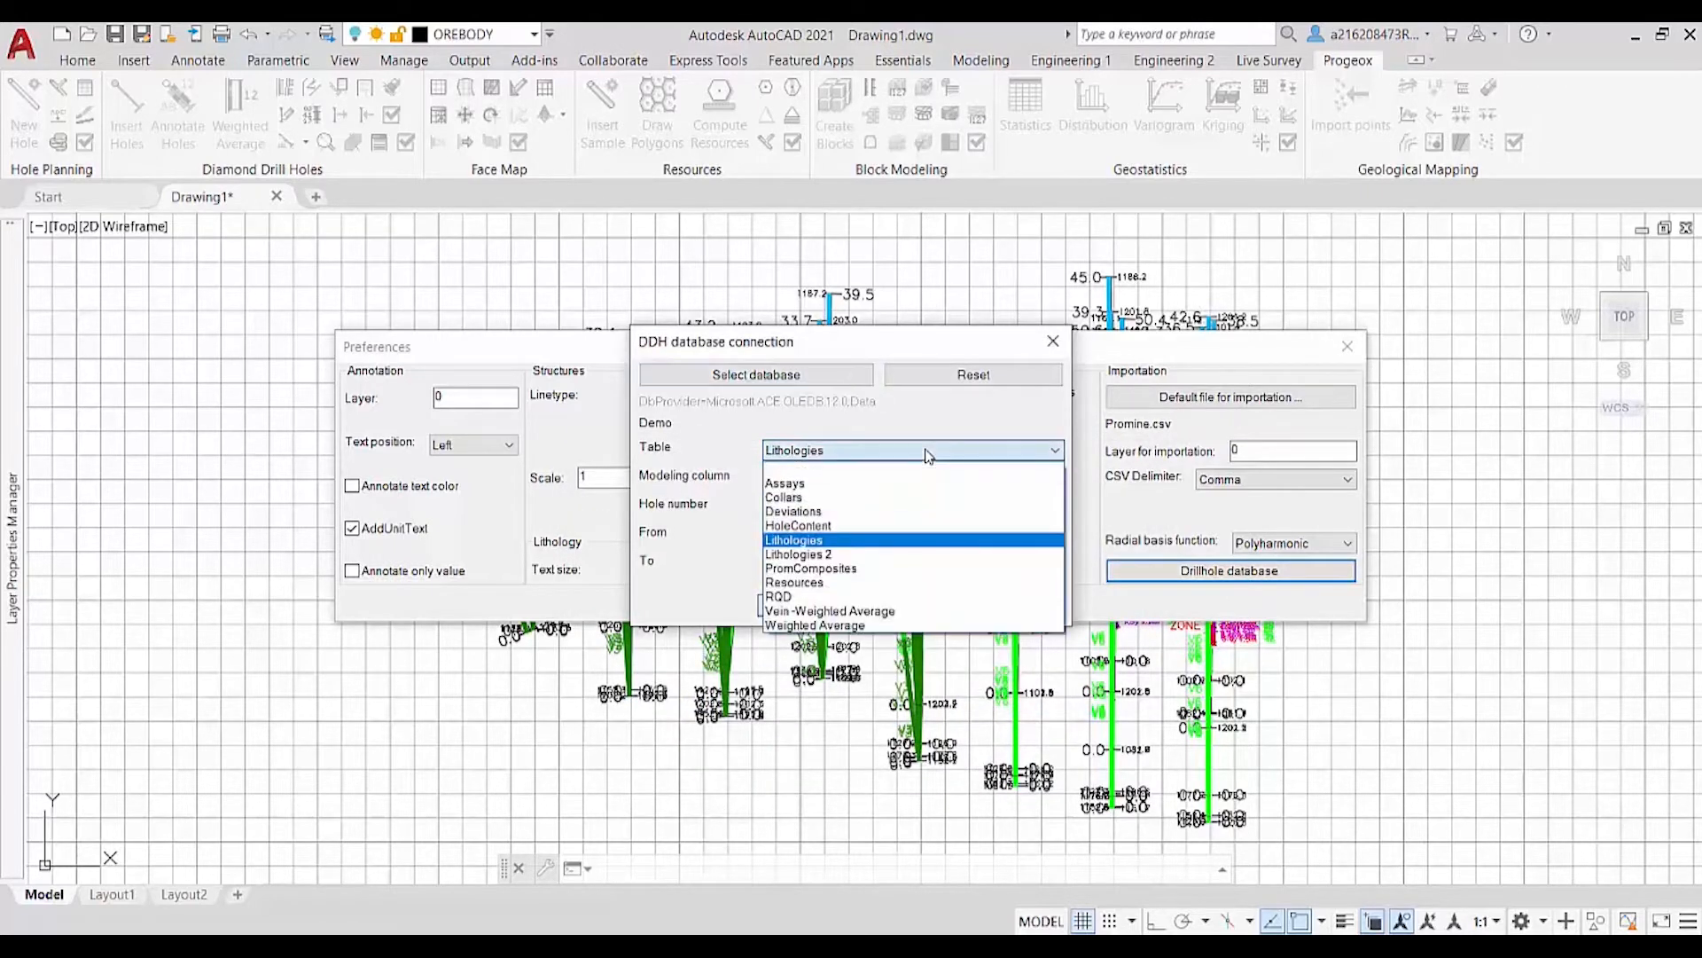
click(921, 540)
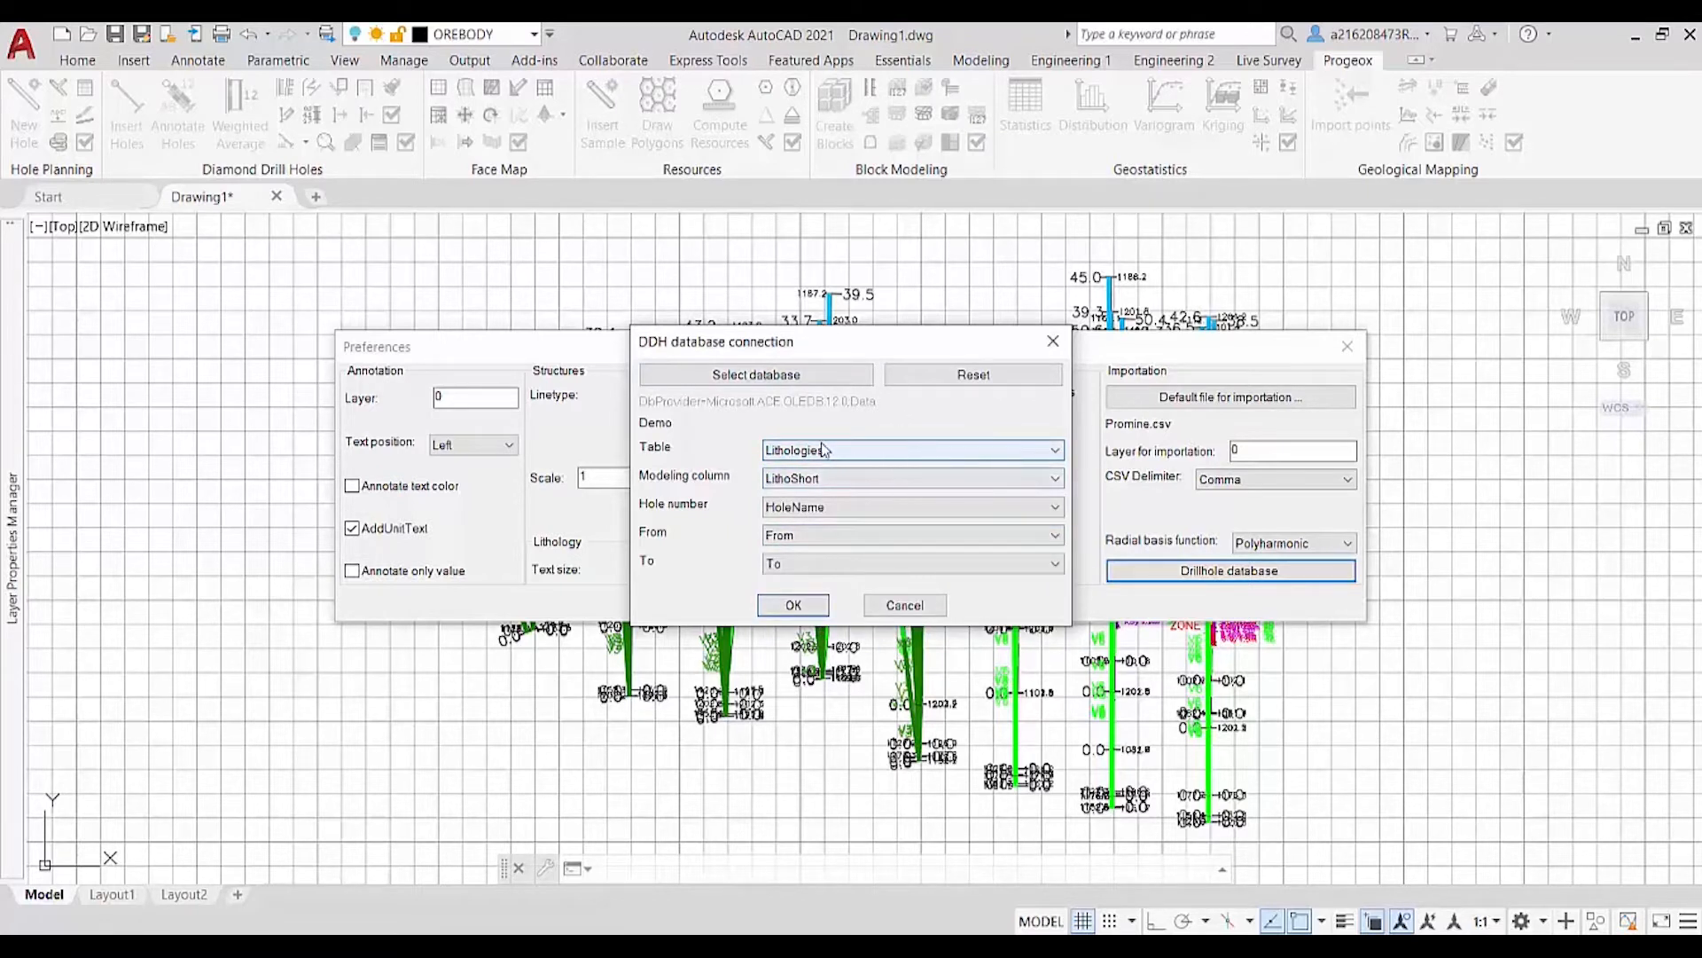
click(850, 479)
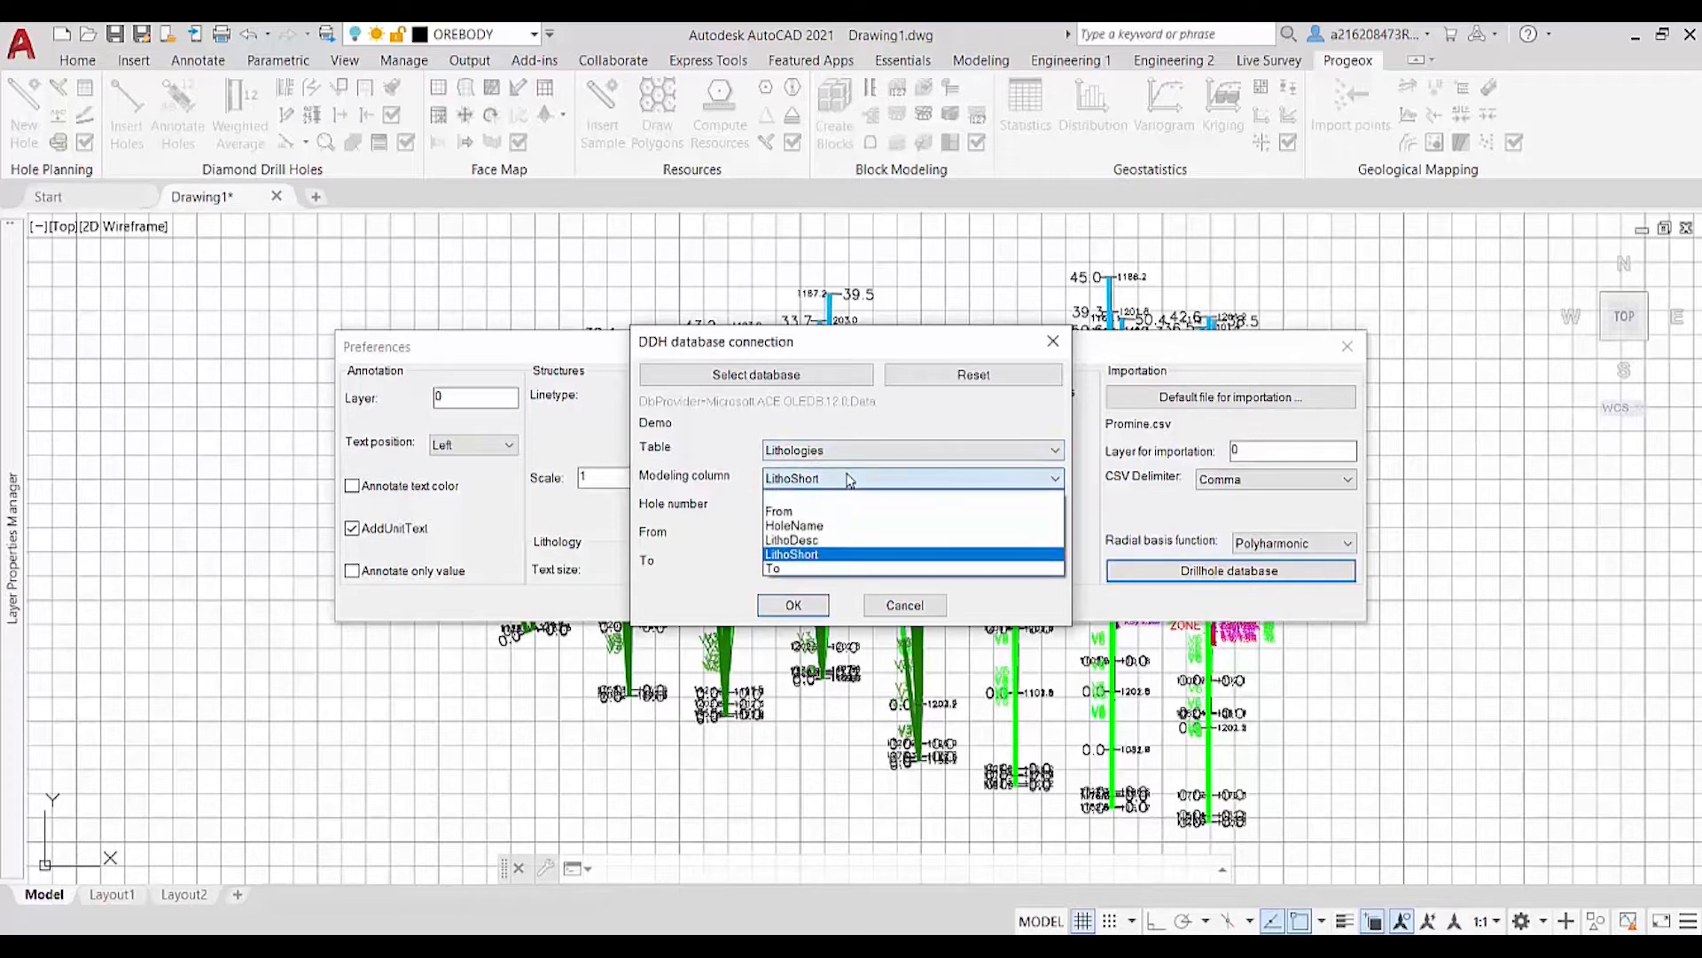
click(874, 554)
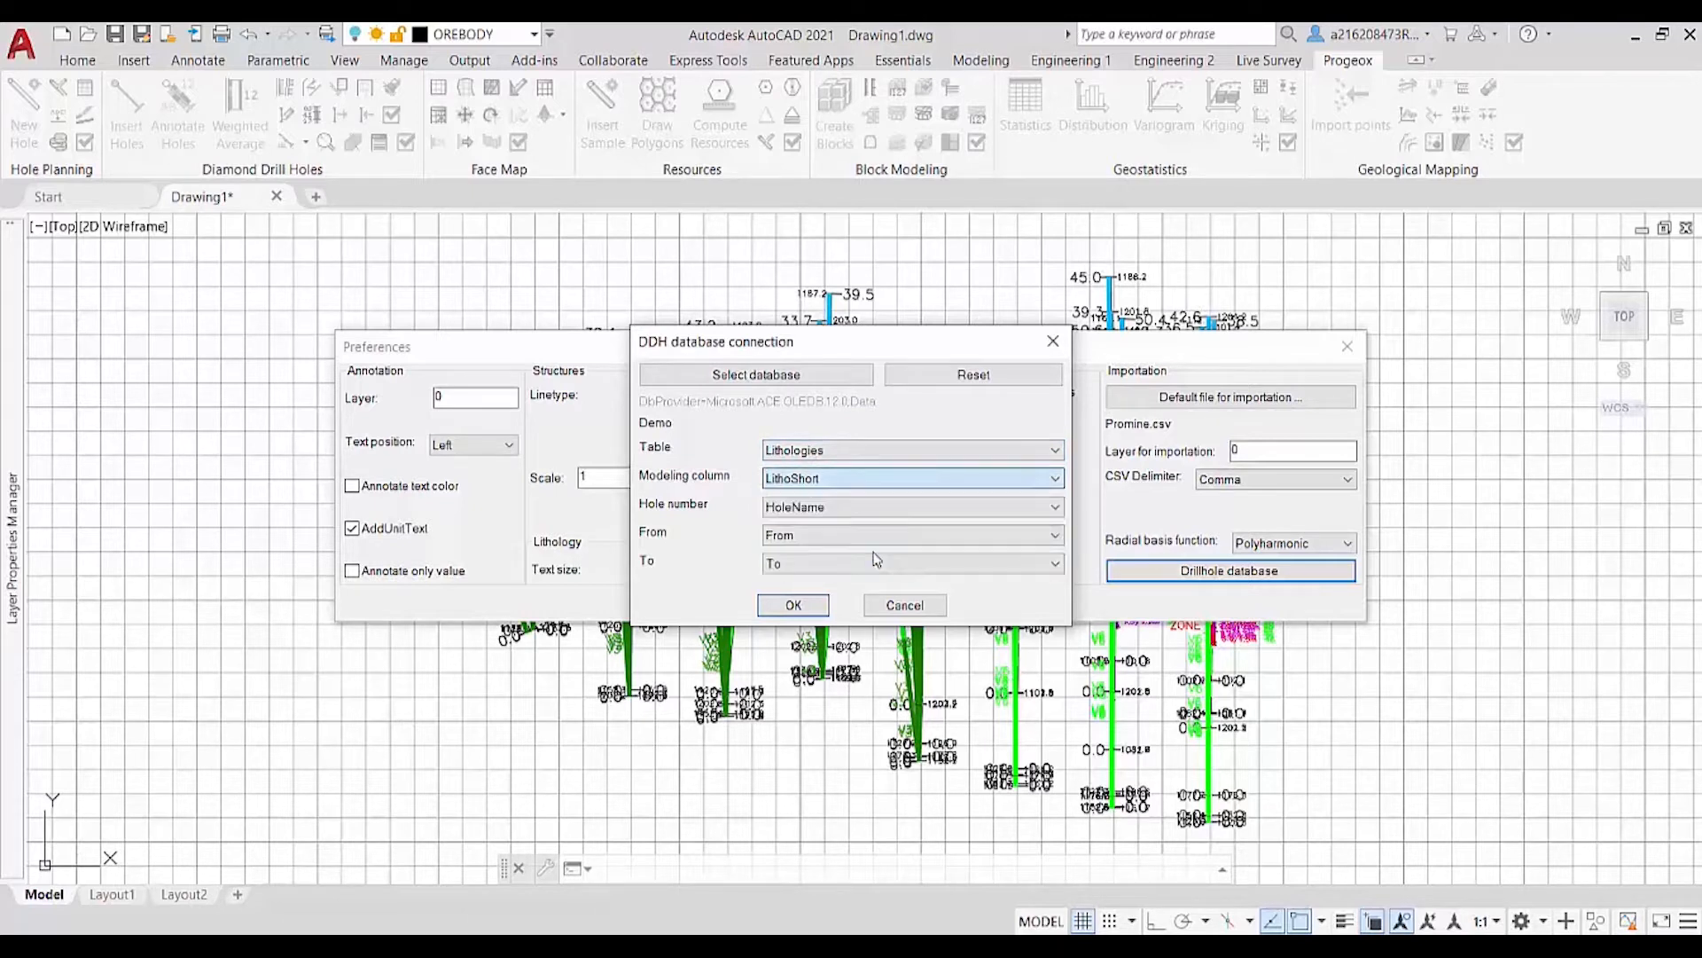
click(882, 507)
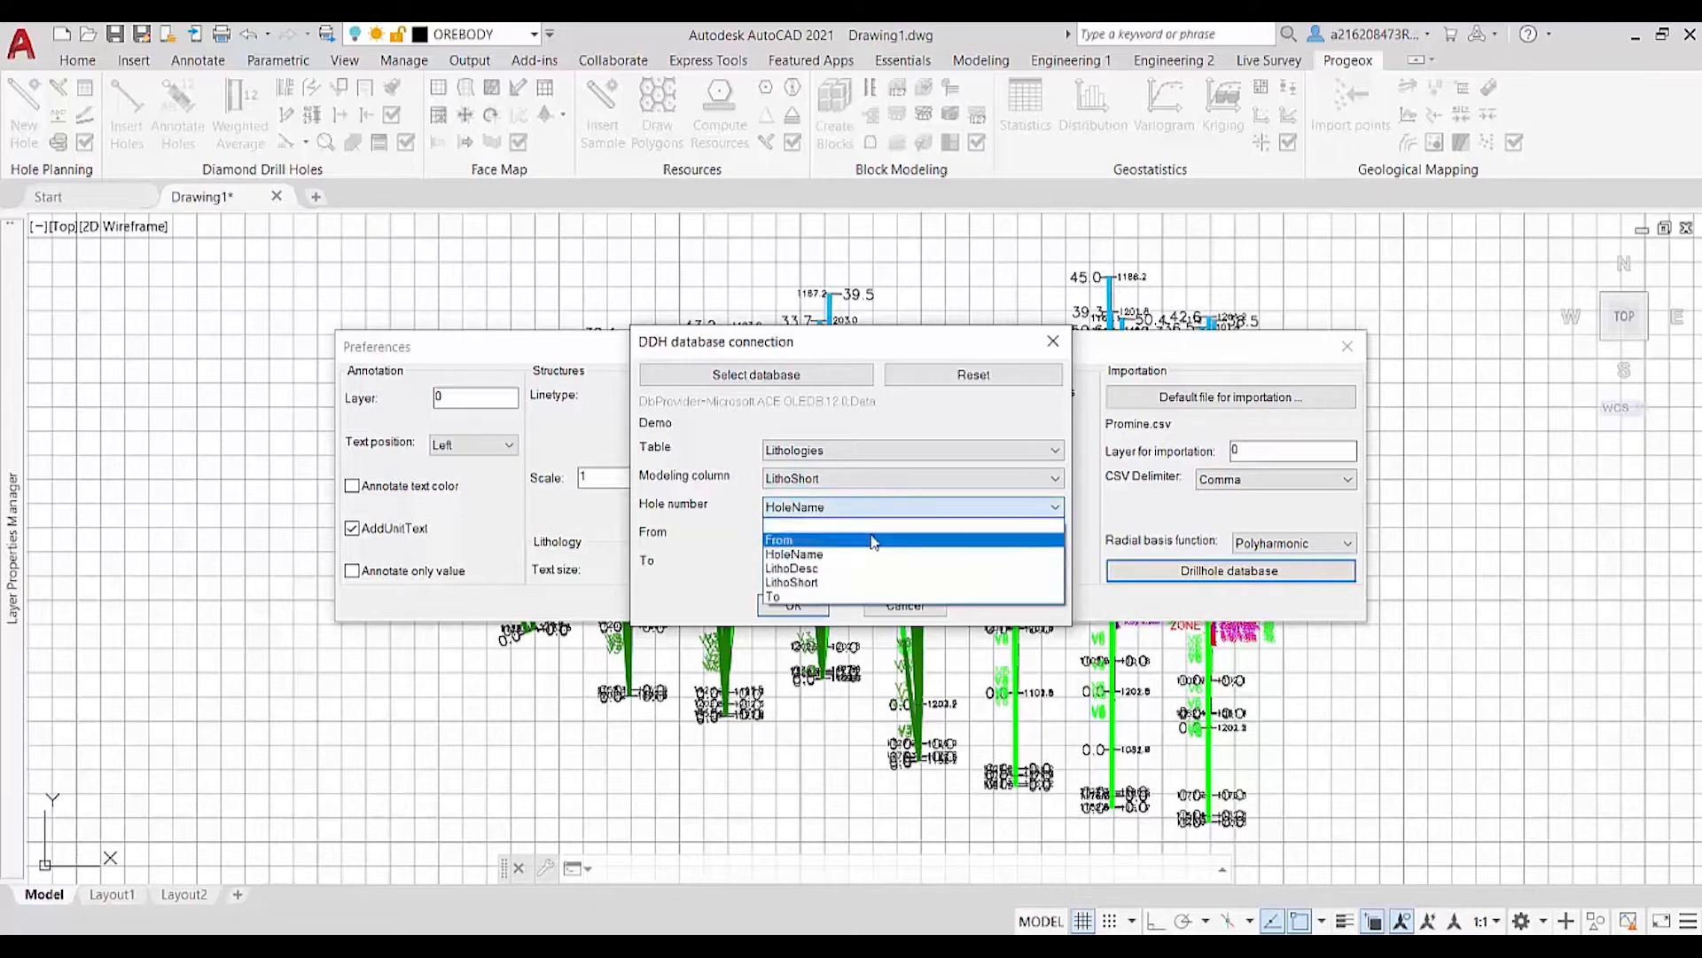
click(858, 559)
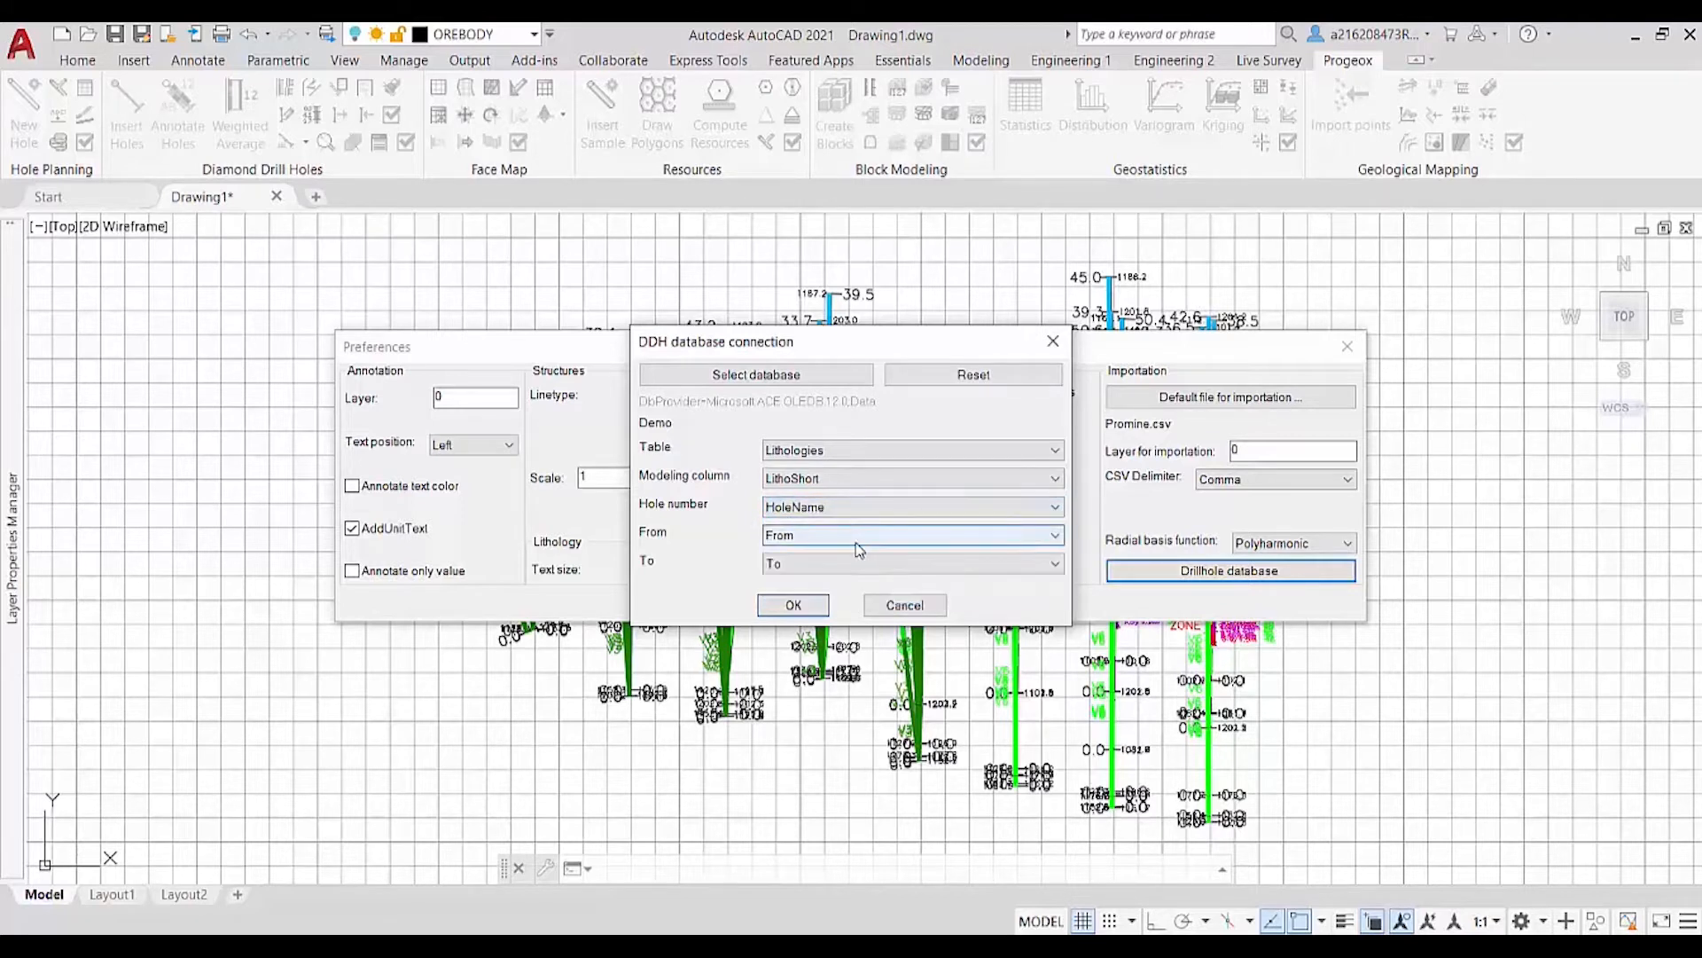
click(858, 536)
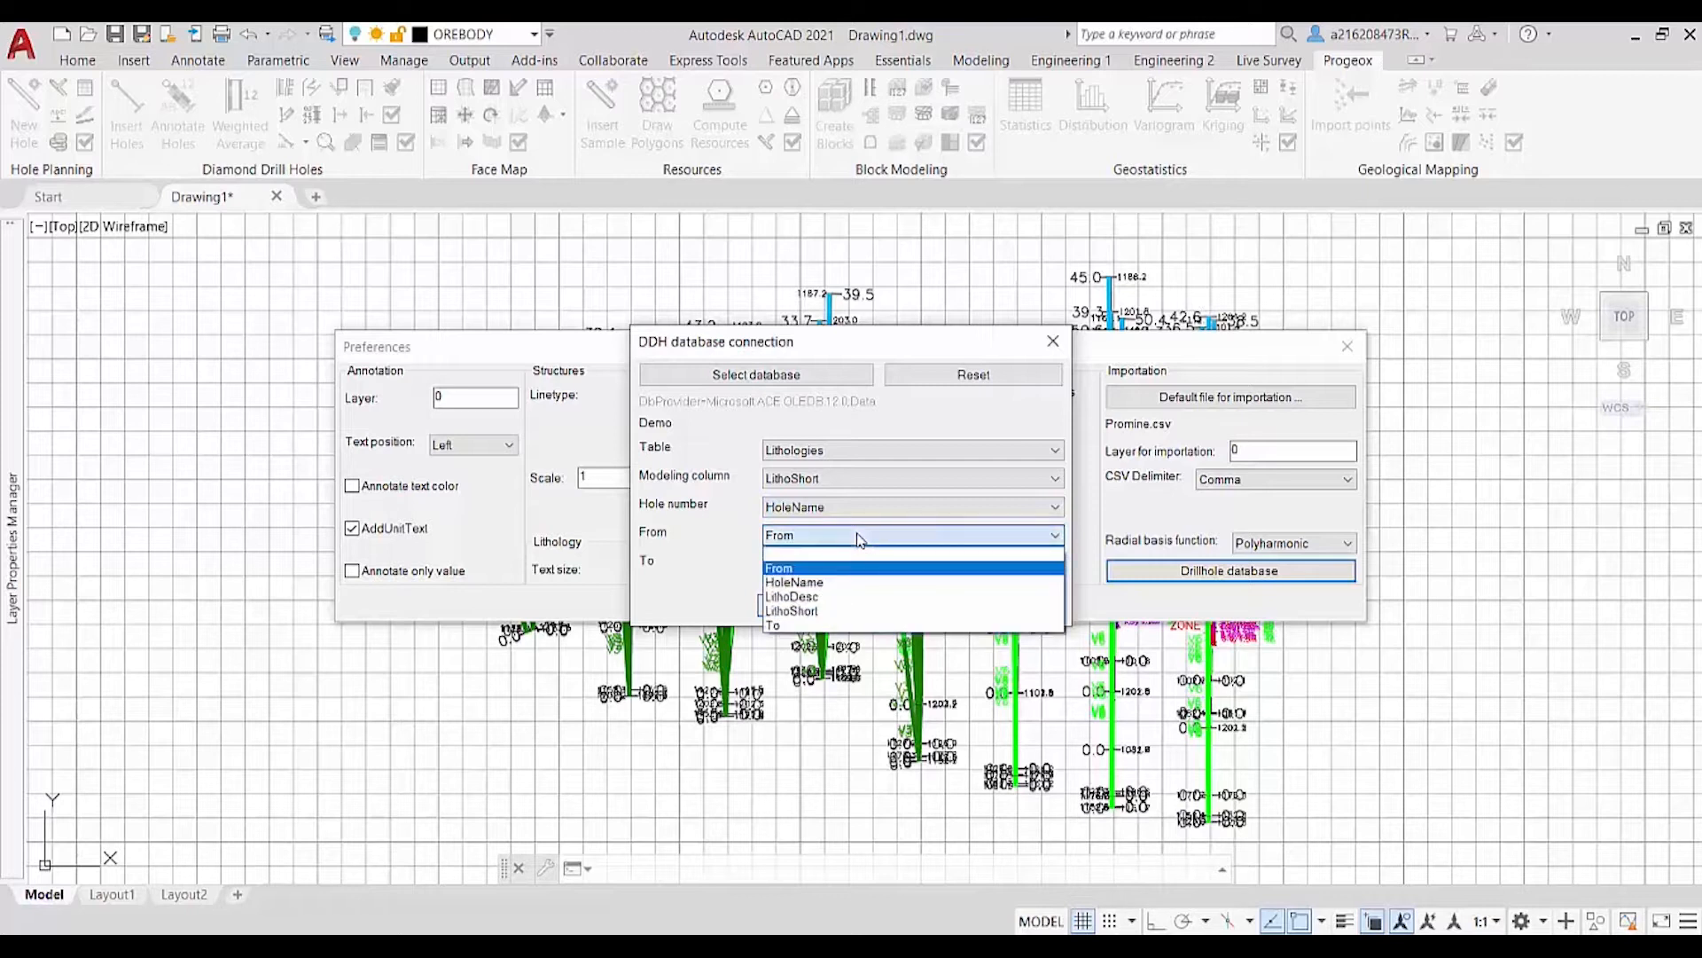
click(869, 567)
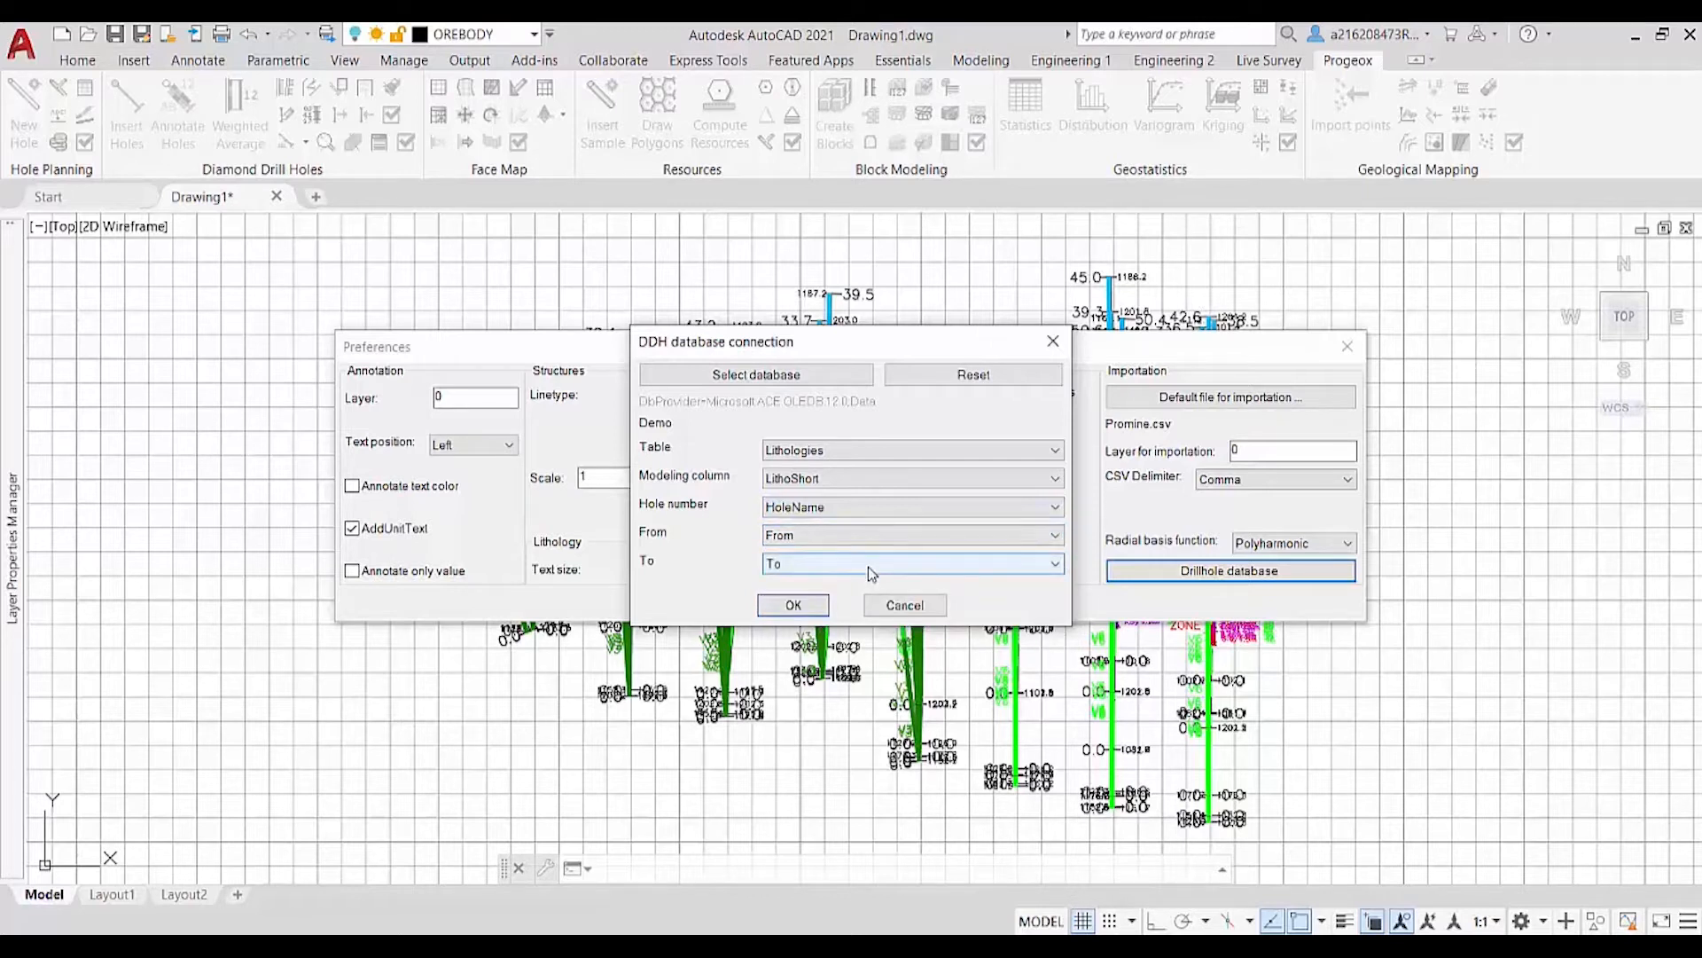
click(818, 606)
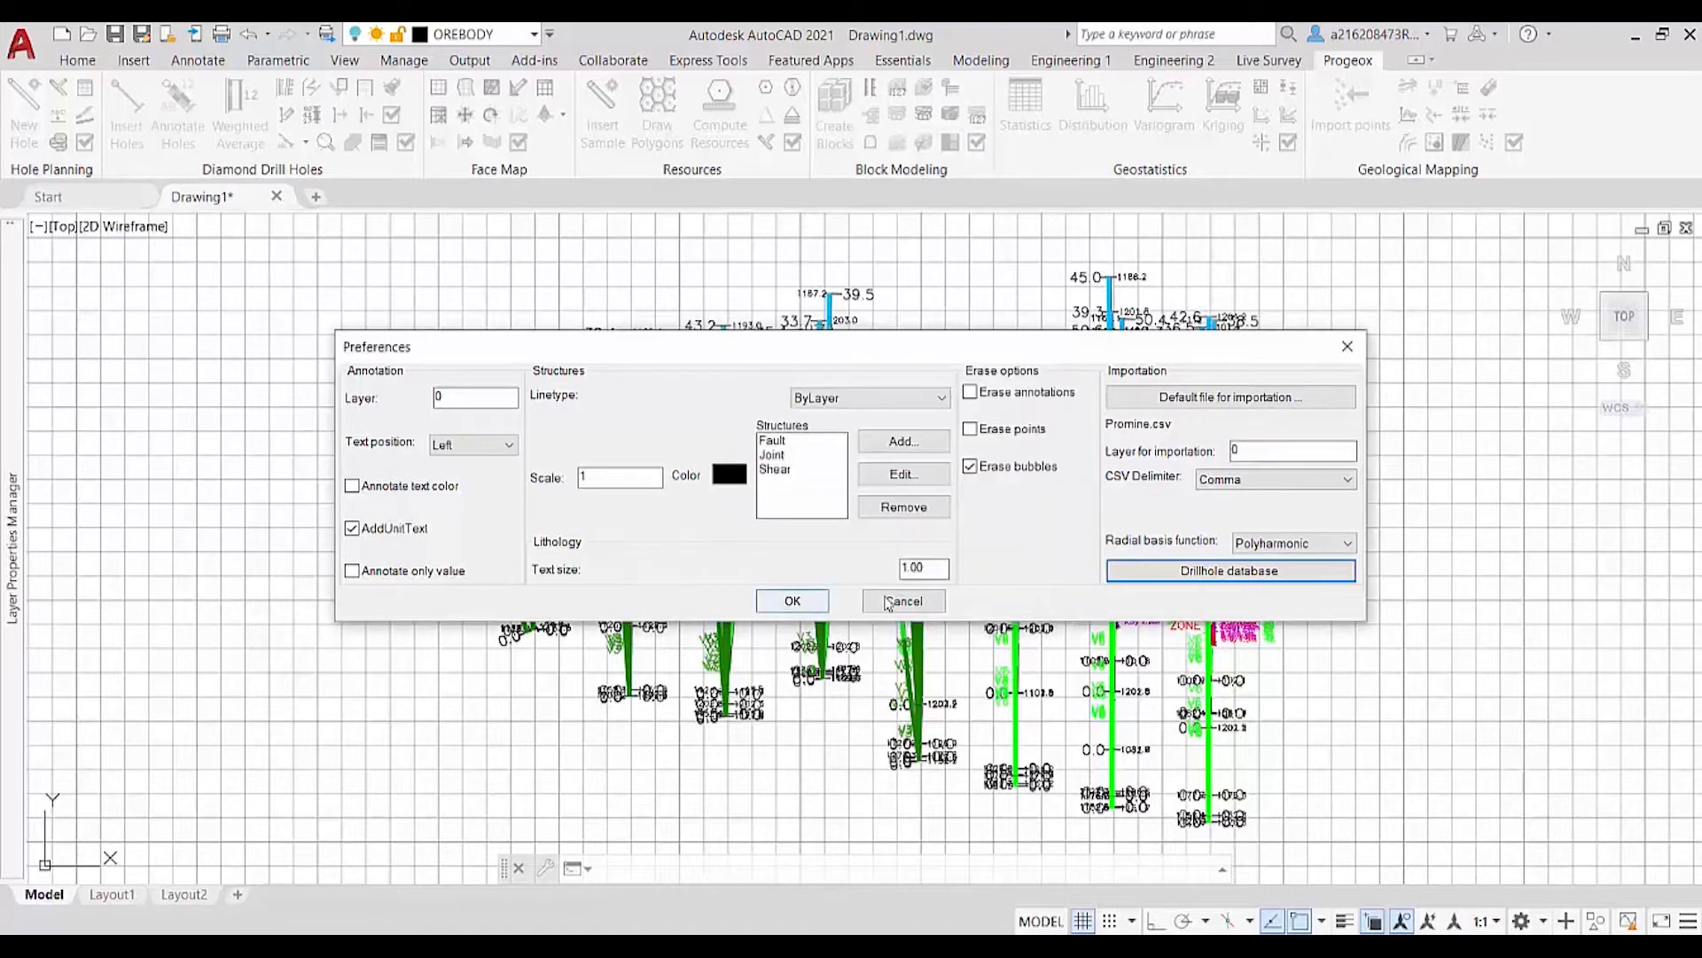
click(792, 601)
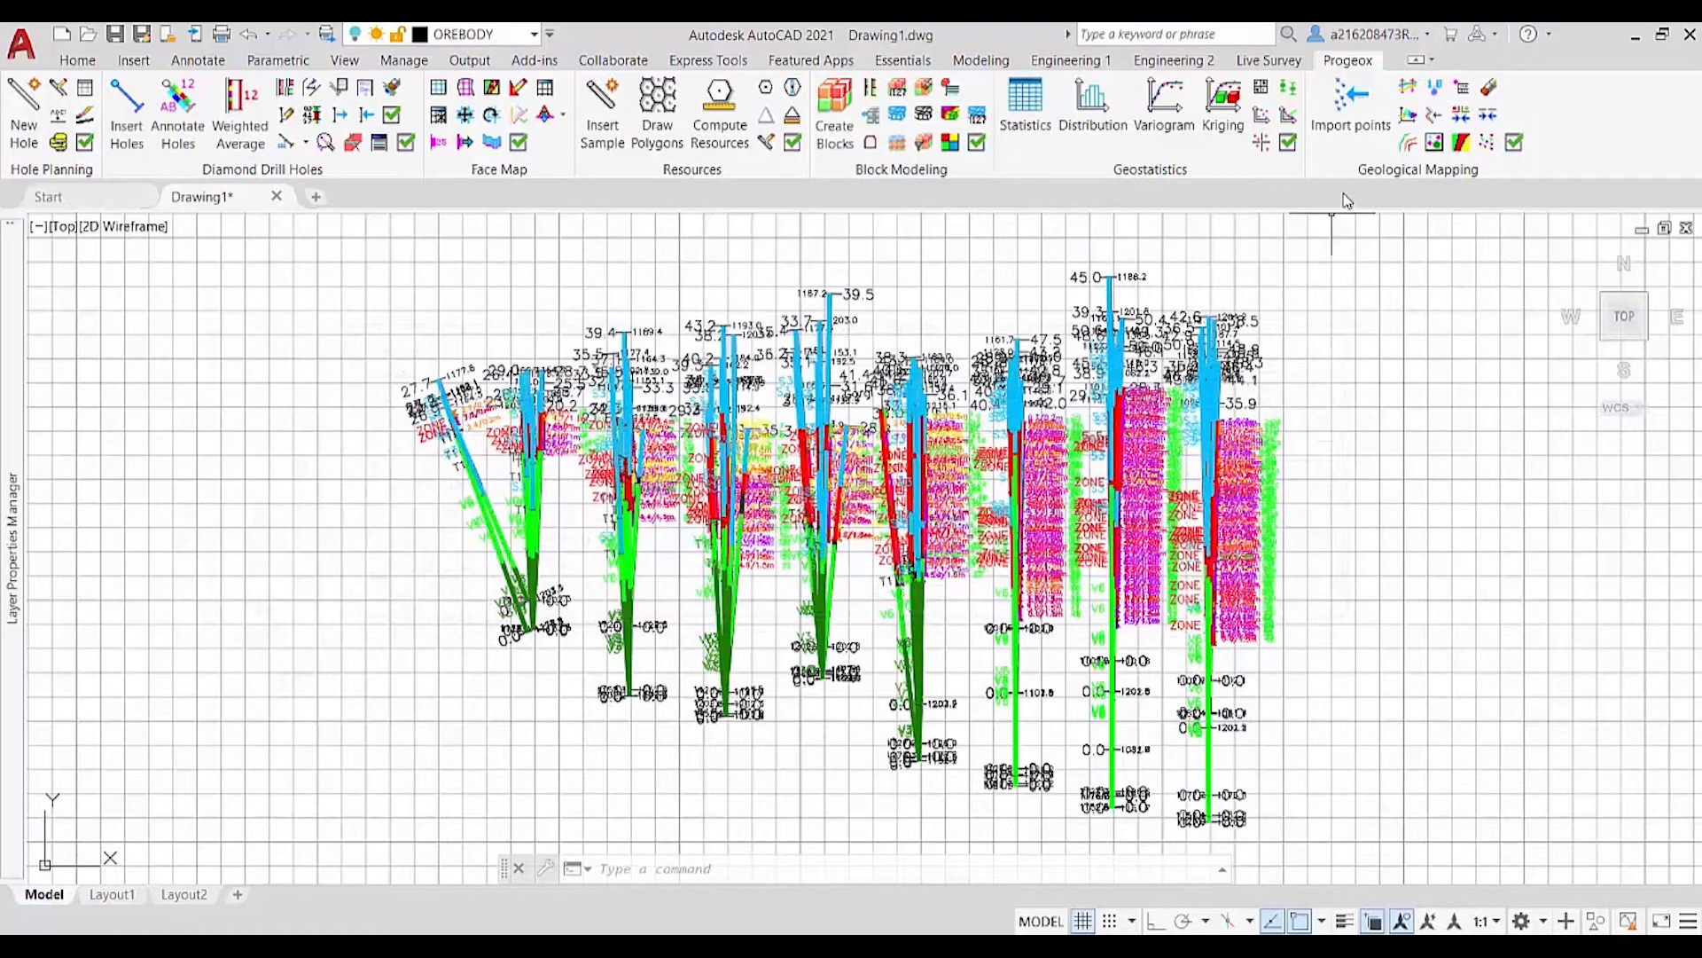
Step: Start implicit modeling on all the drill holes in the drawing
click(1411, 93)
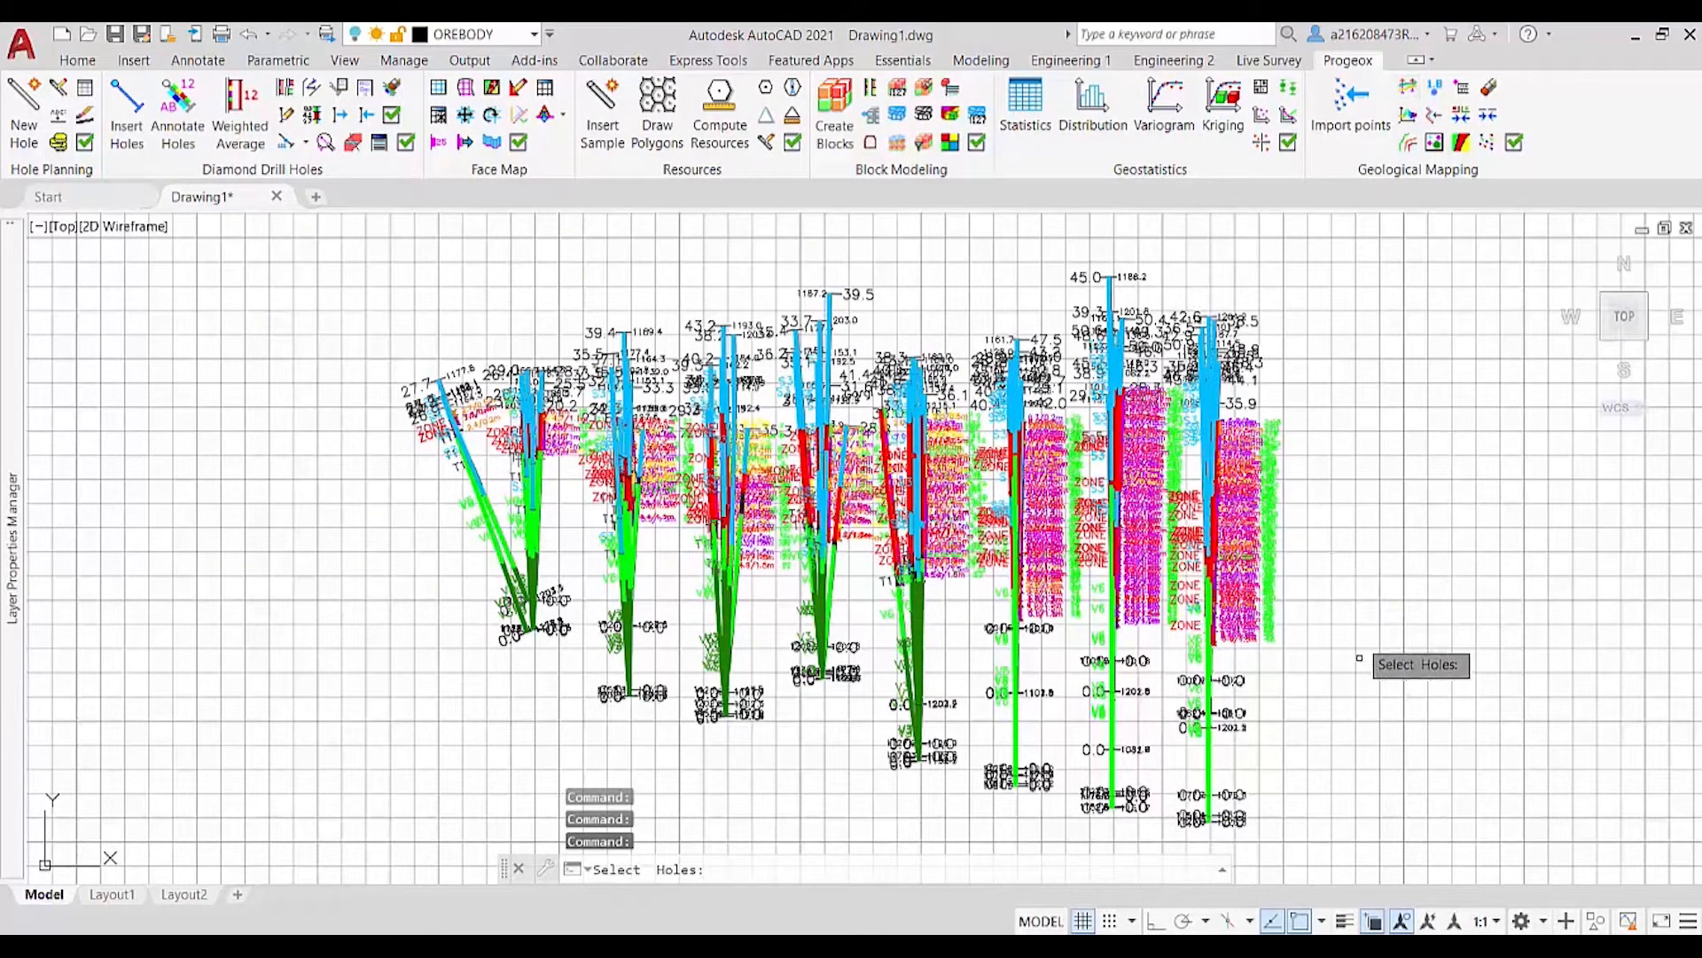
click(1400, 842)
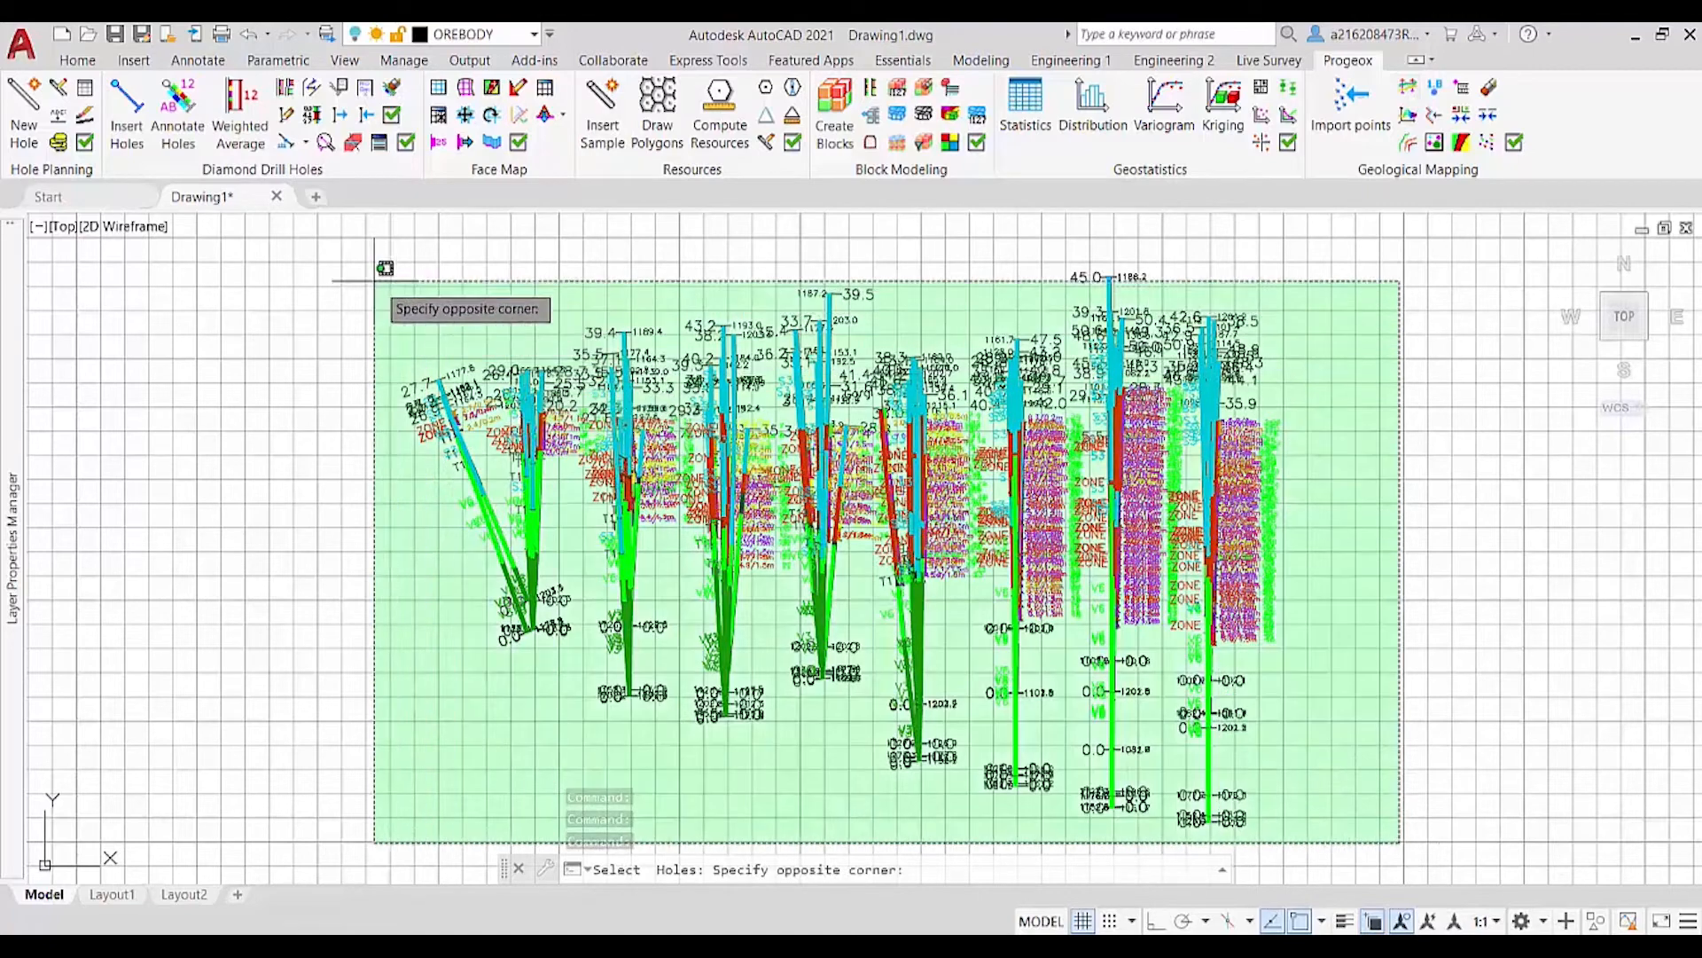
click(323, 252)
key(Return)
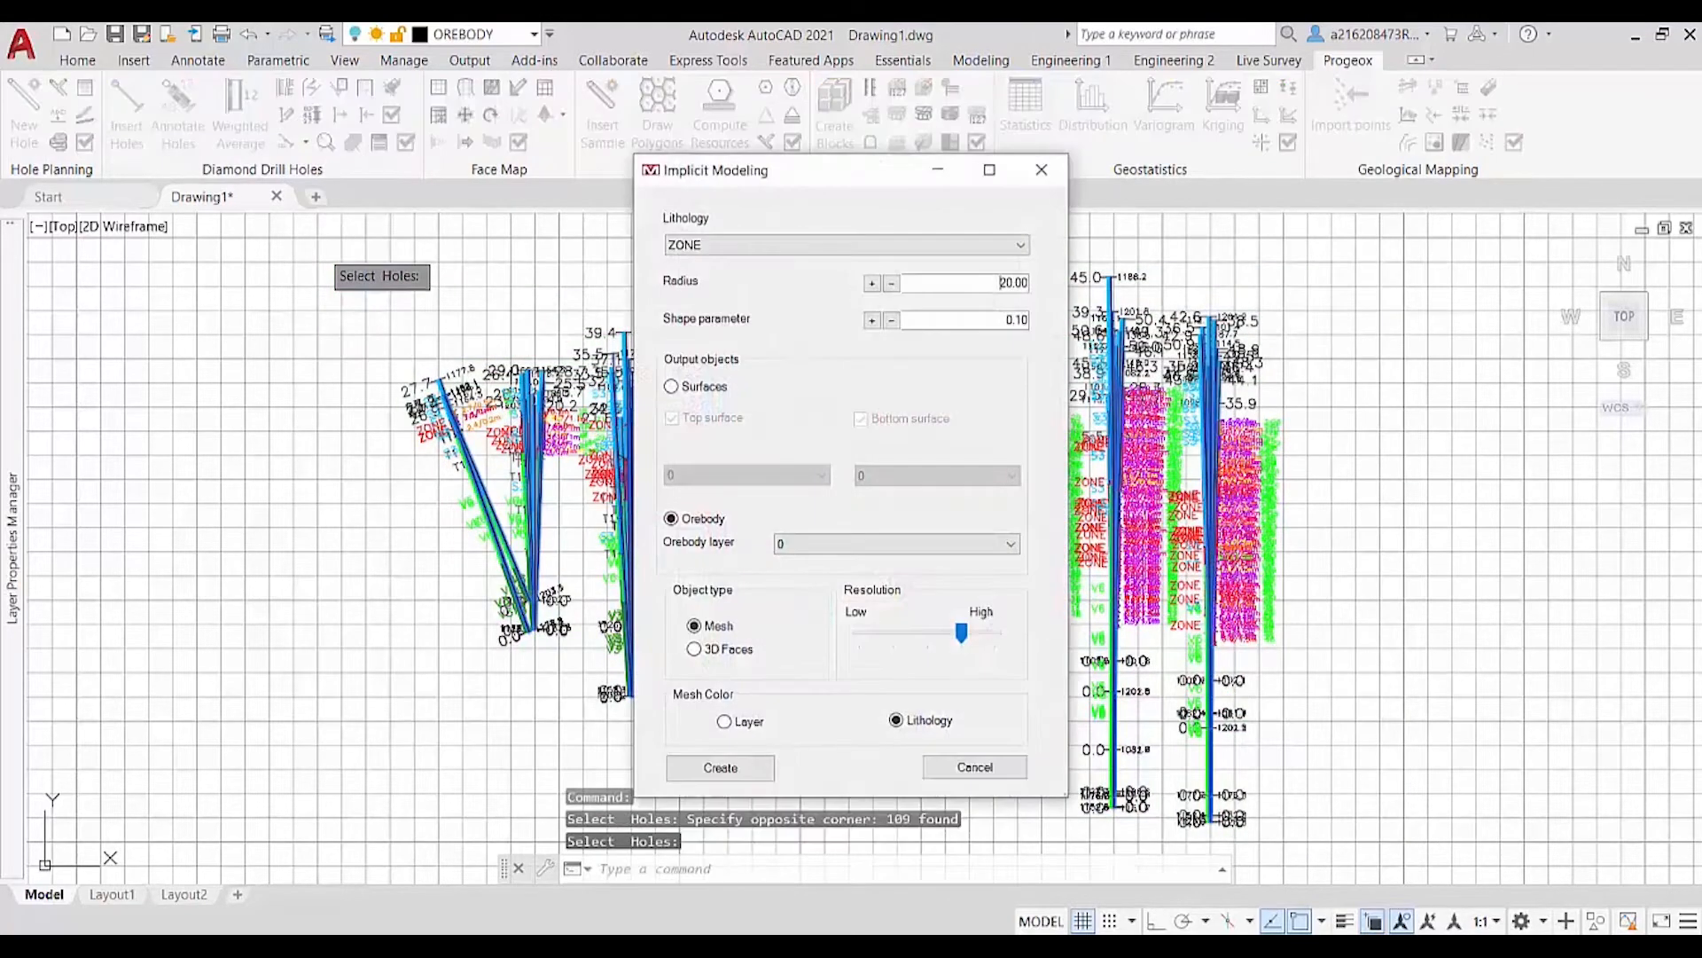
Step: Create the ZONE orebody as a mesh on the OREBODY layer, coloured by lithology
drag(832, 174, 1341, 239)
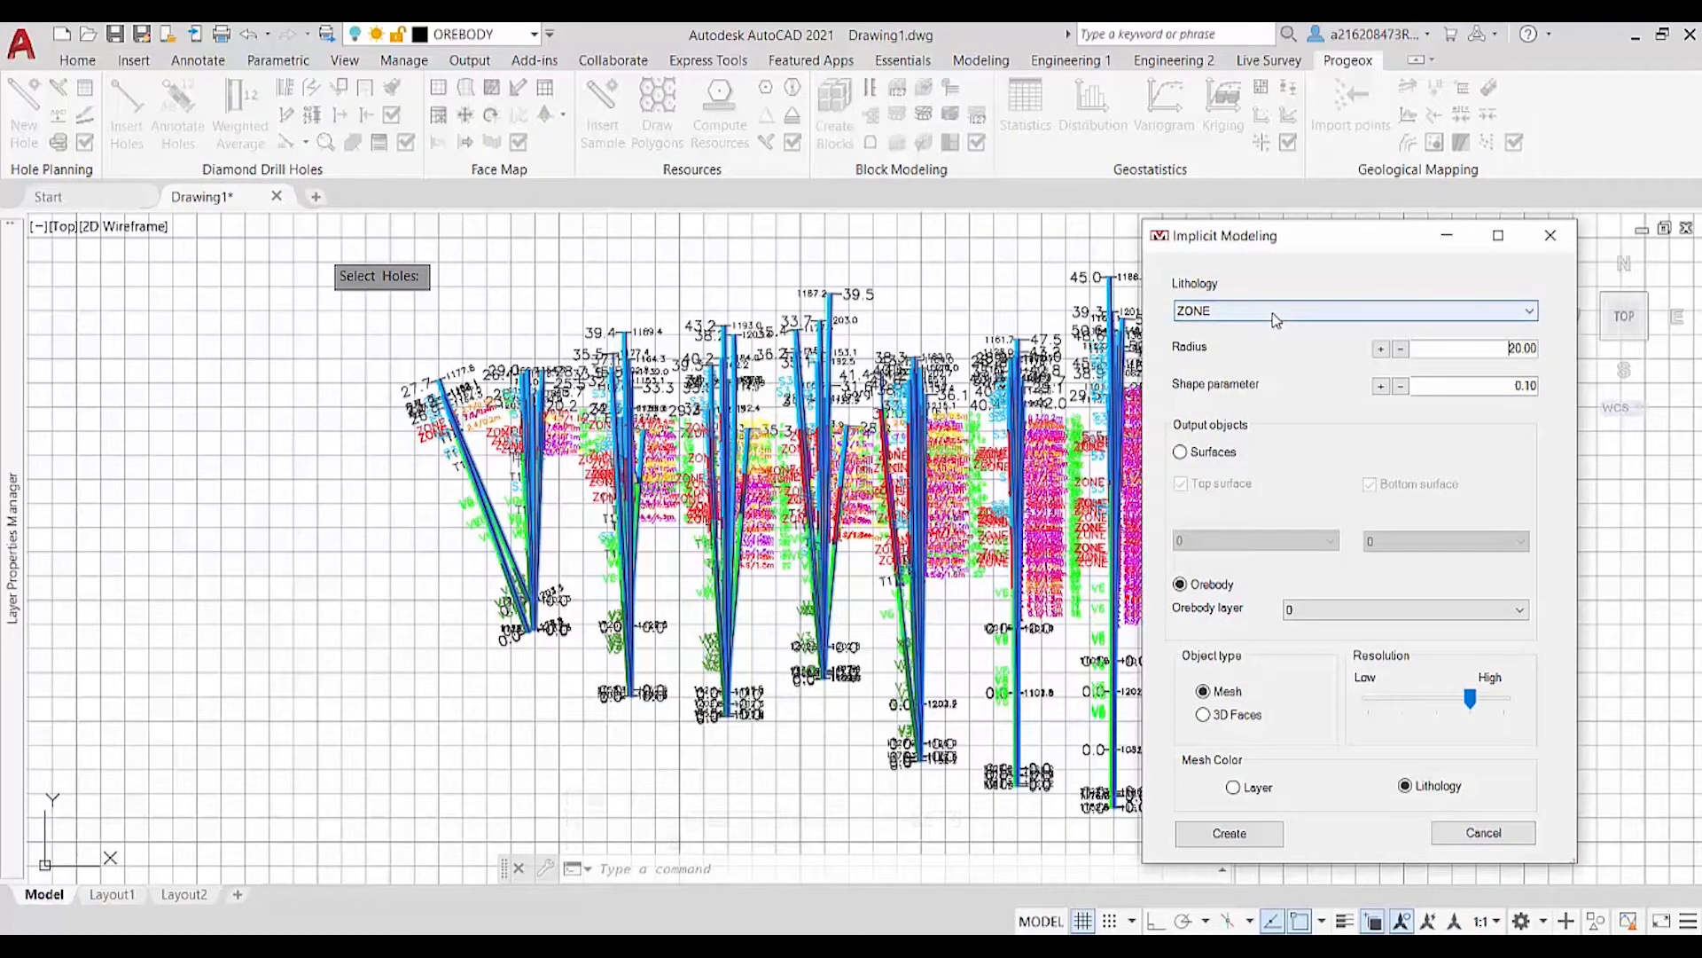
double_click(1511, 350)
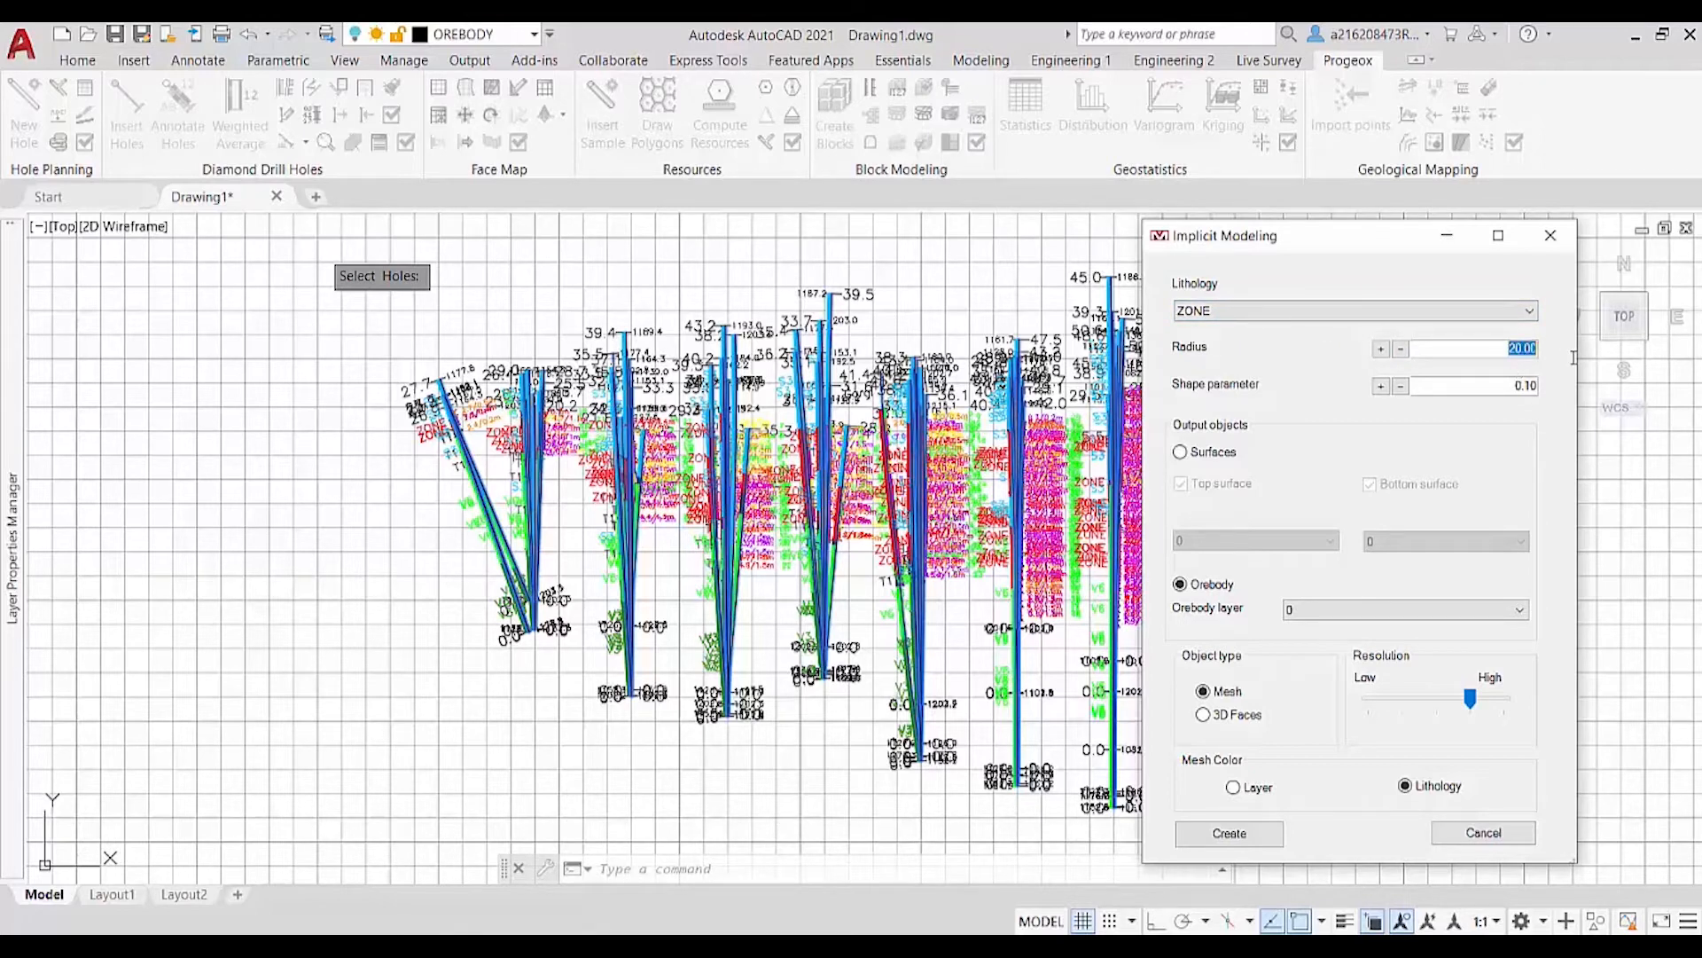
double_click(1521, 385)
click(1468, 617)
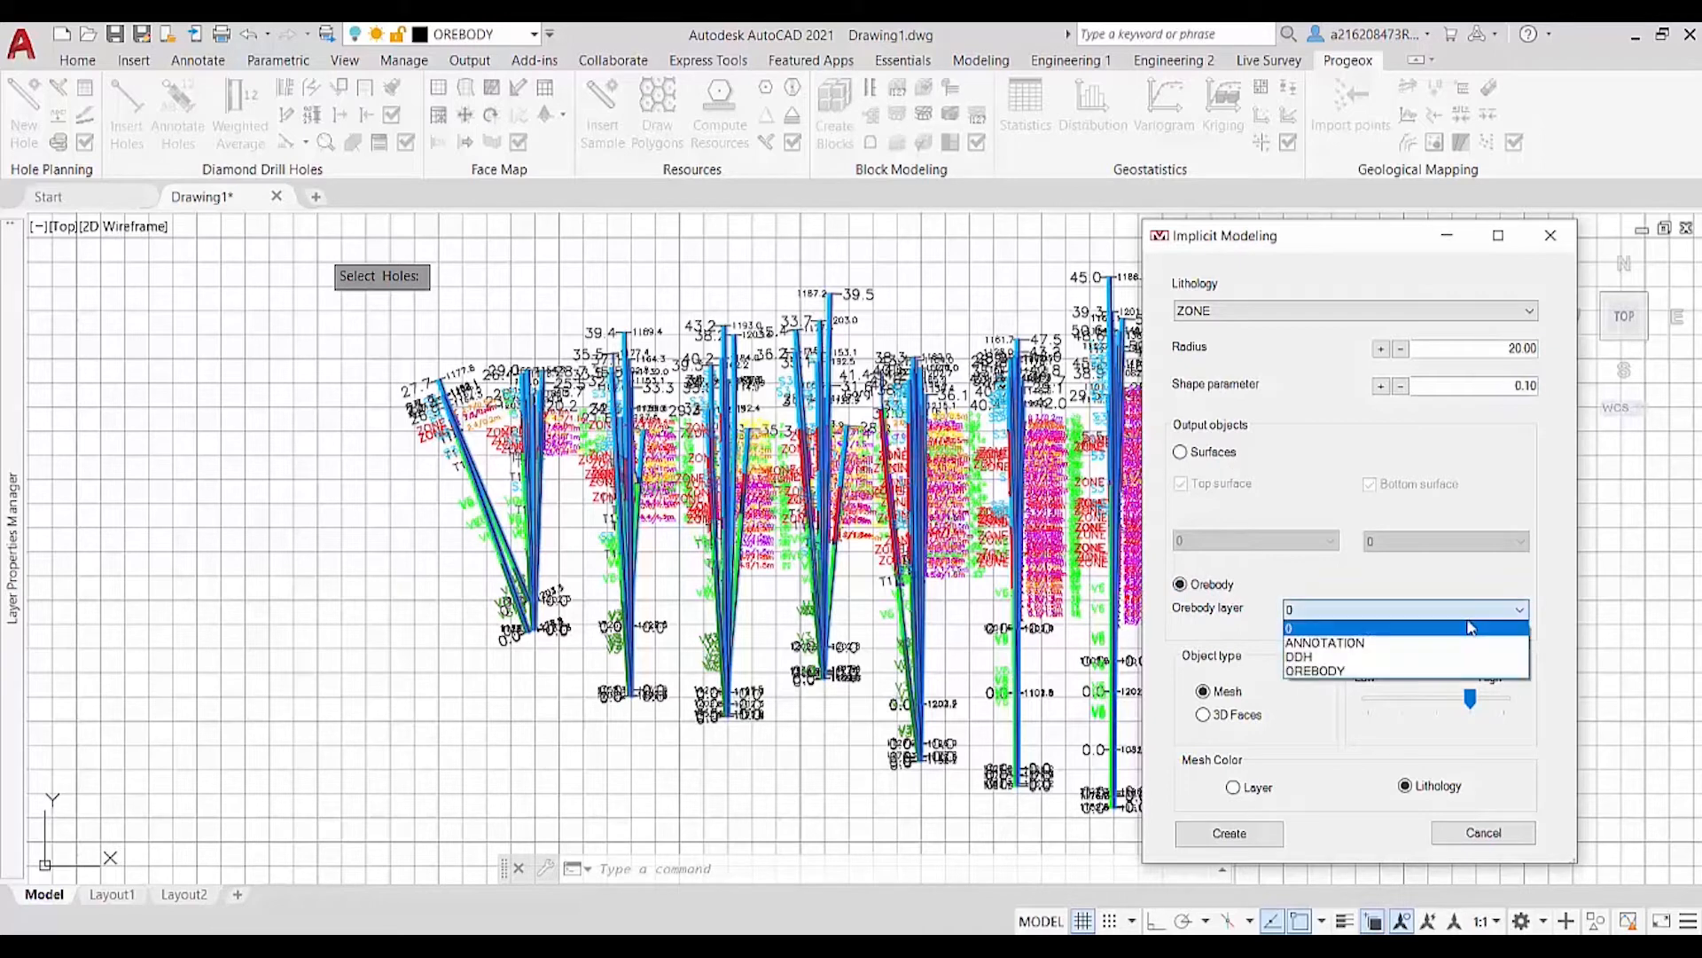
click(1454, 672)
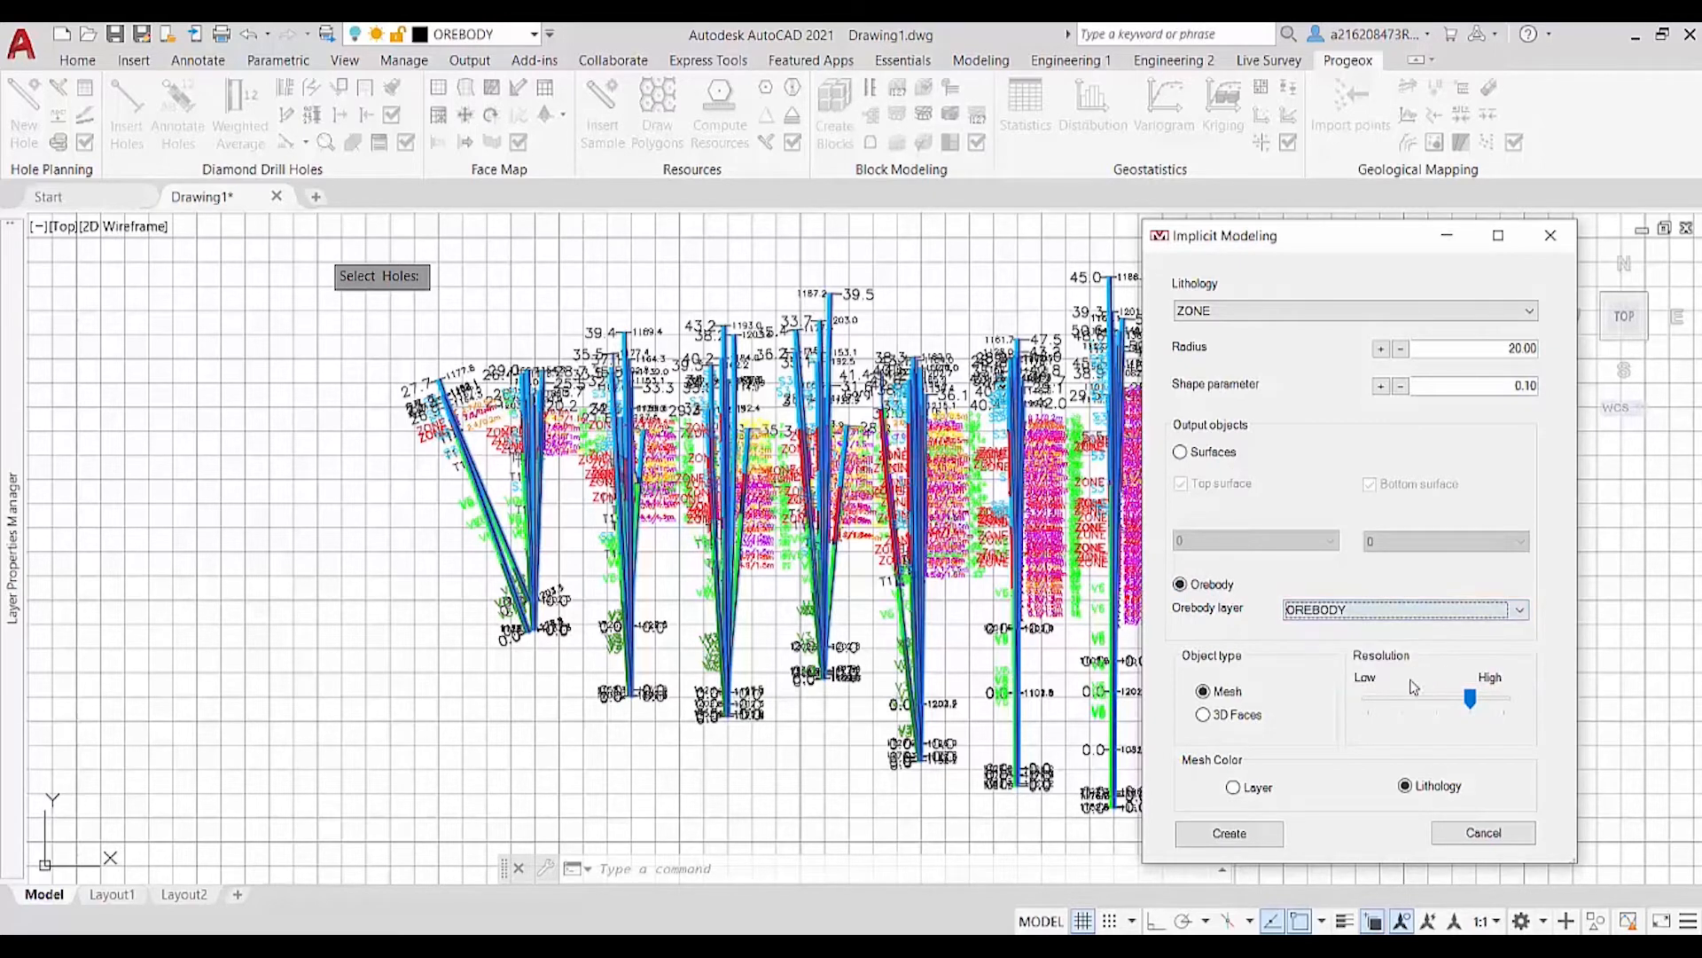
click(1232, 698)
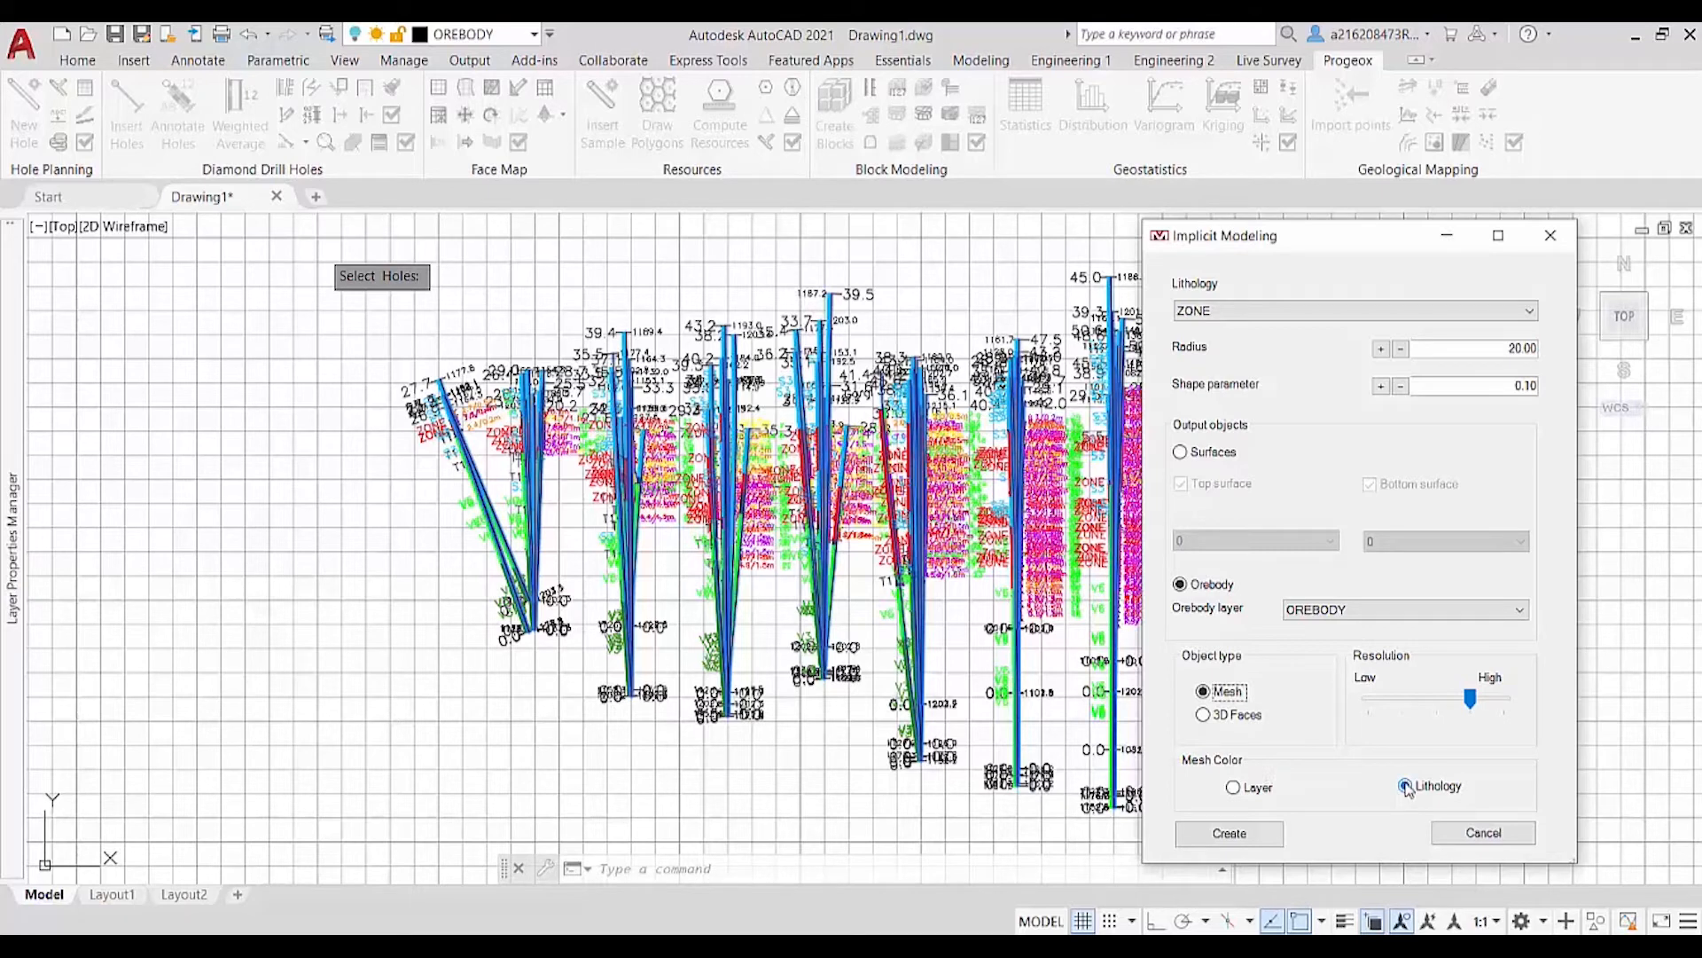
click(1227, 833)
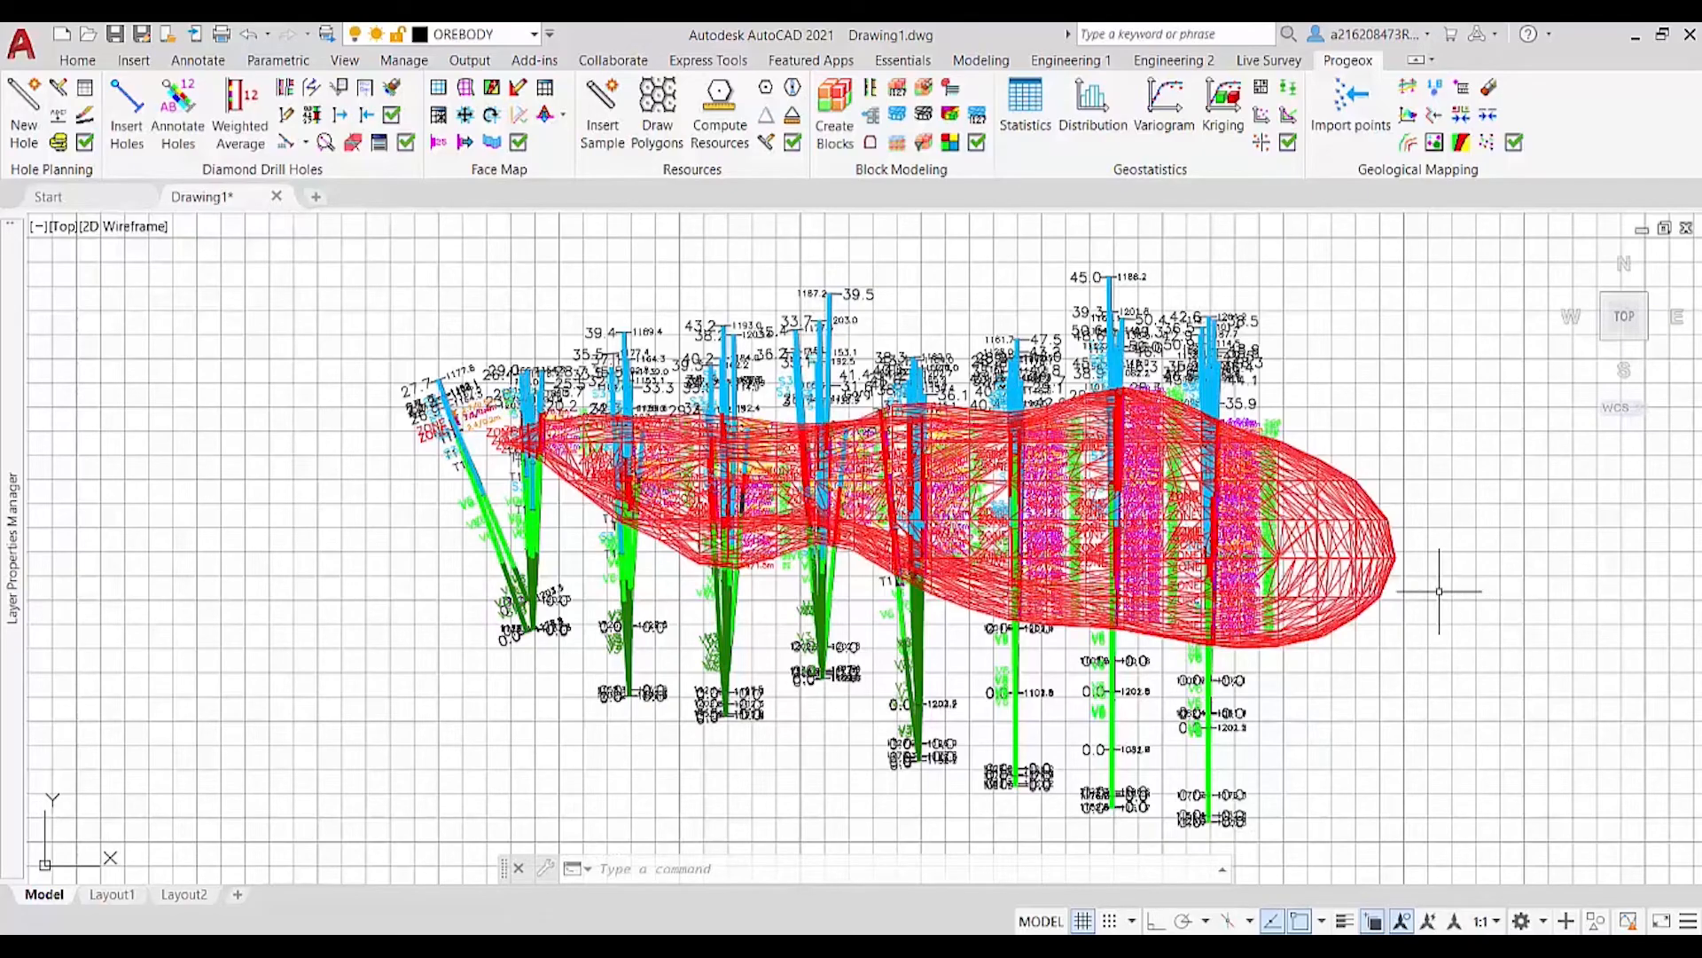
Step: Inspect the orebody mesh around the drill holes from a 3D viewpoint, and restore the plan view
shift+middle_drag(1398, 690, 1127, 554)
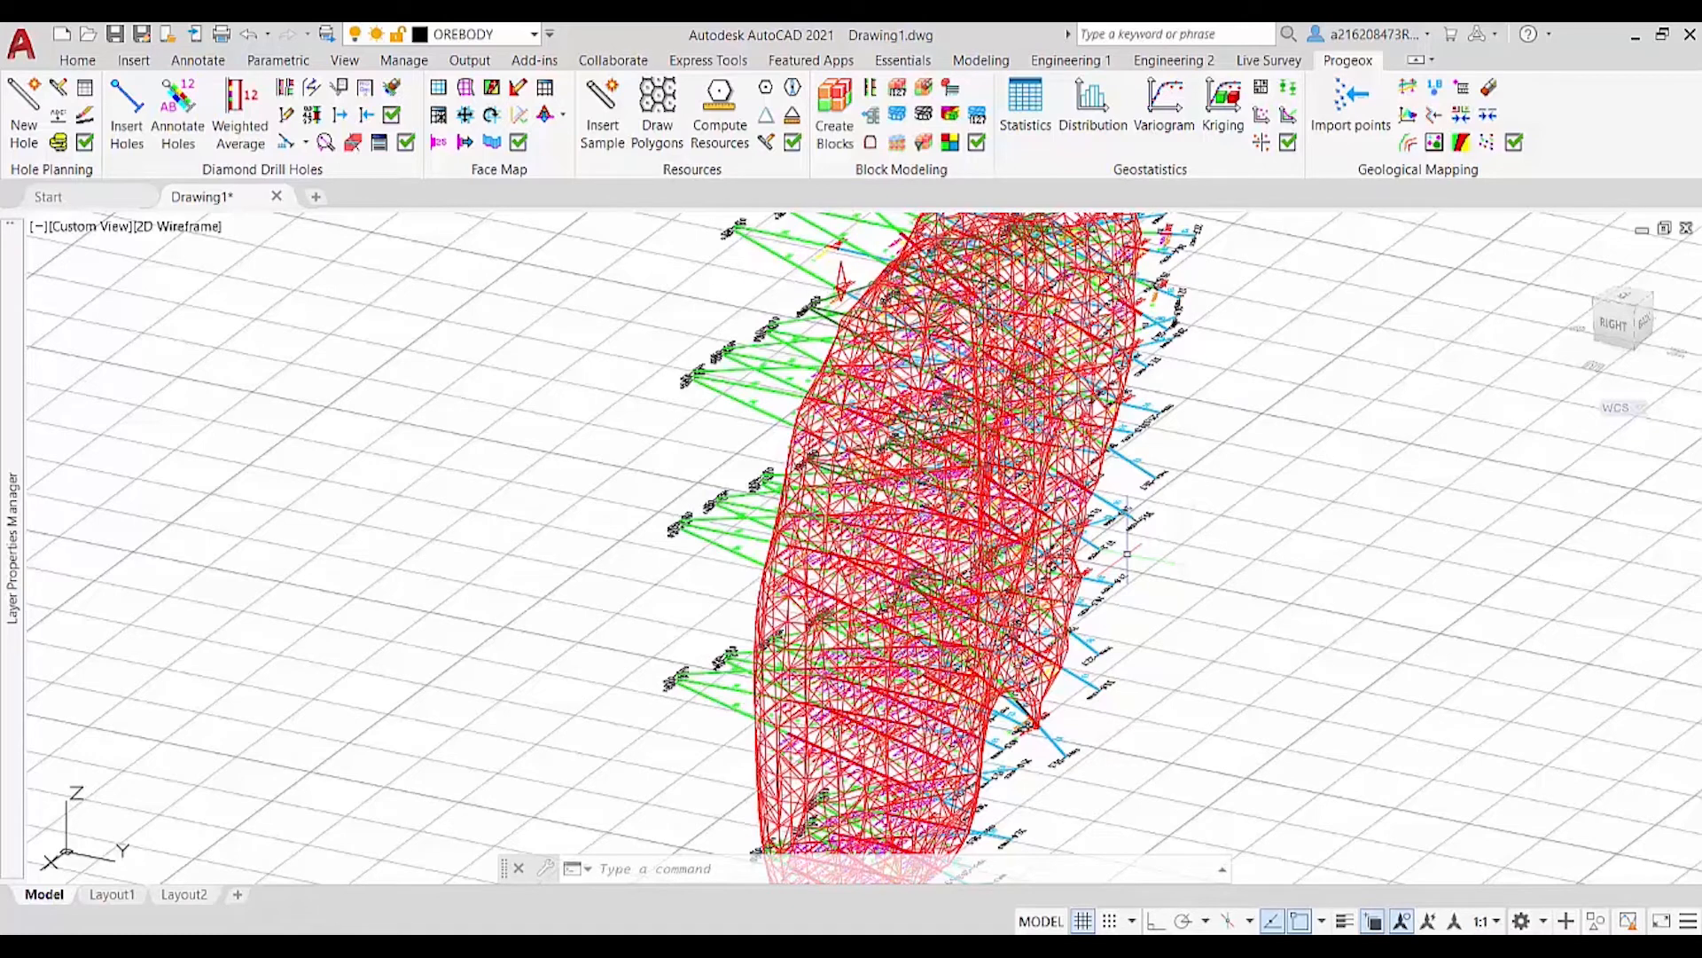
key(ctrl+z)
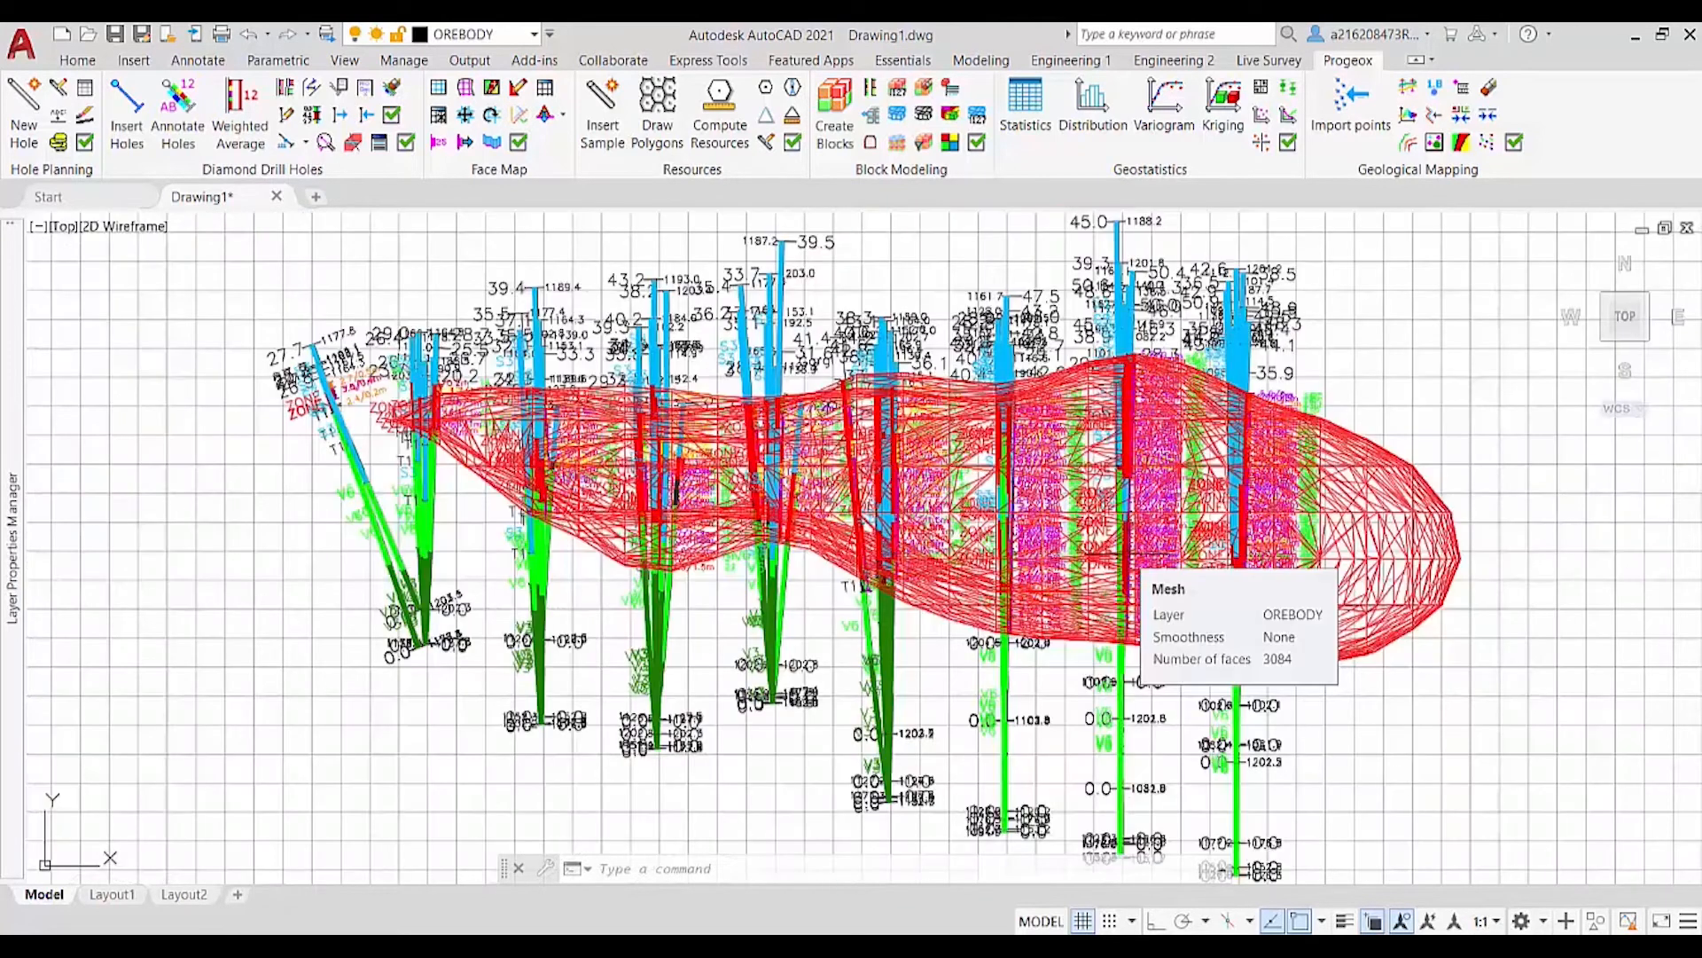